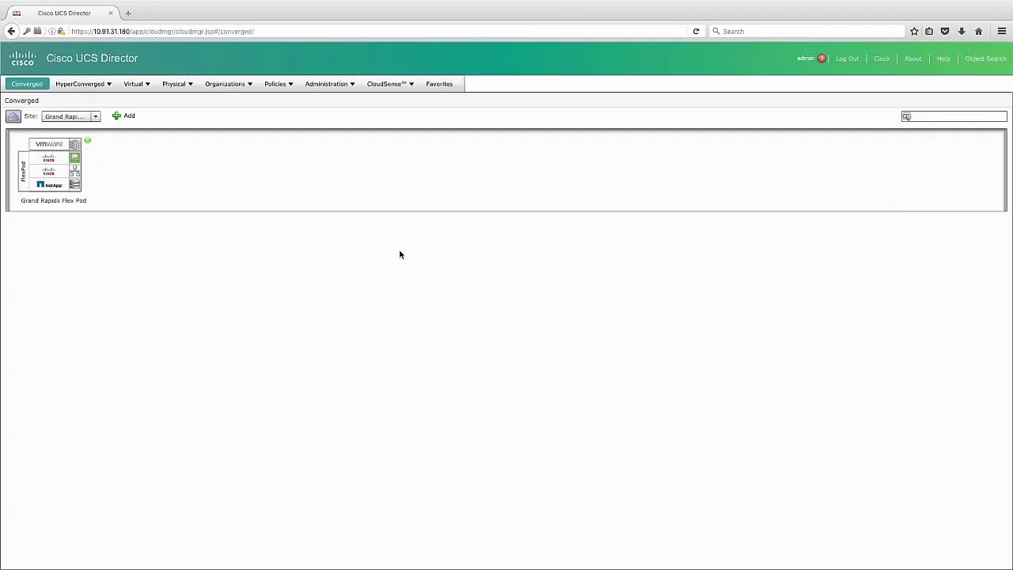
- Open the Custom_ACI_Buildout workflow from the Custom_APIC_ folder of the orchestration workflows in the Workflow Designer
left_click(290, 85)
left_click(290, 162)
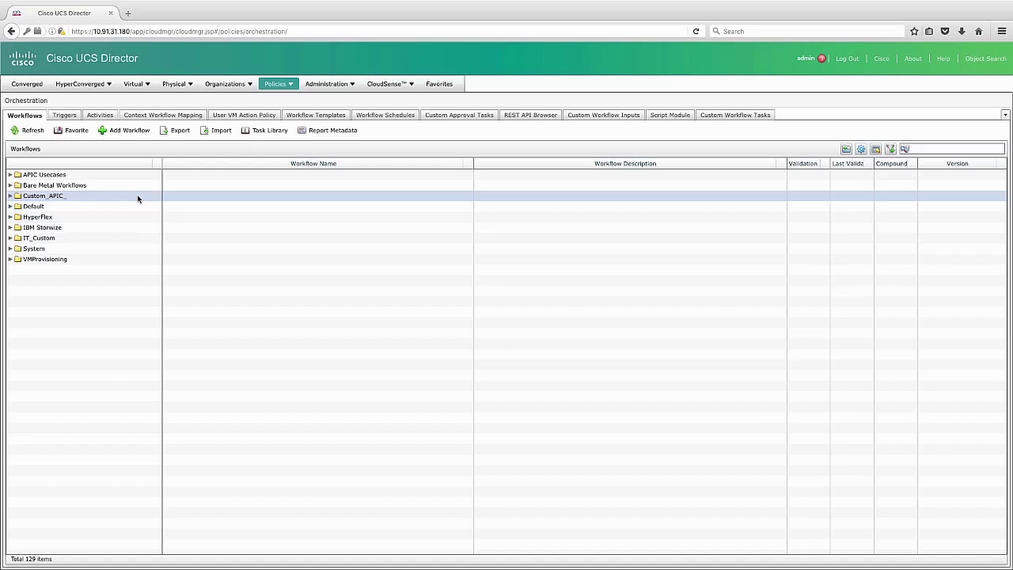
left_click(11, 175)
left_click(11, 175)
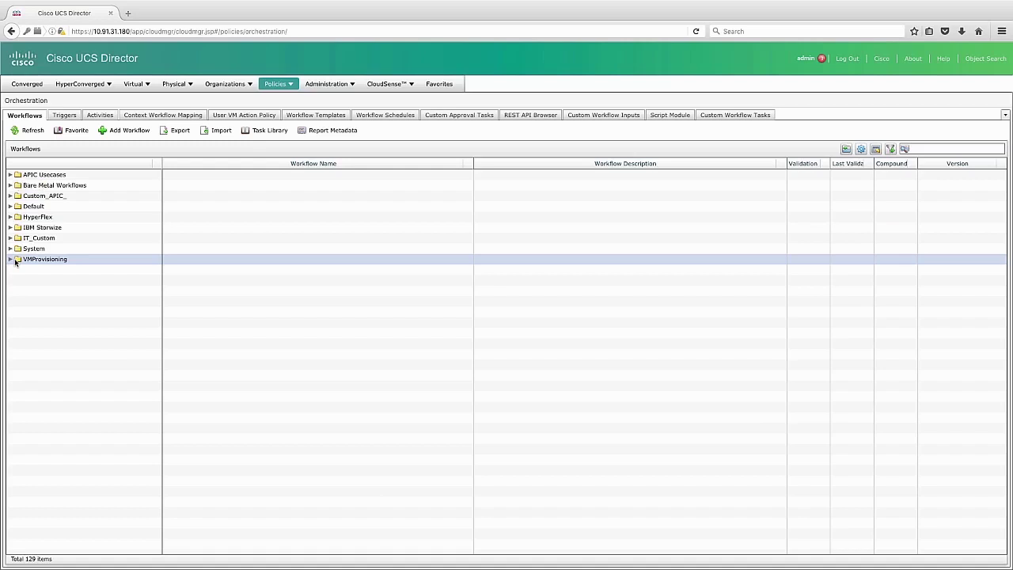
left_click(9, 195)
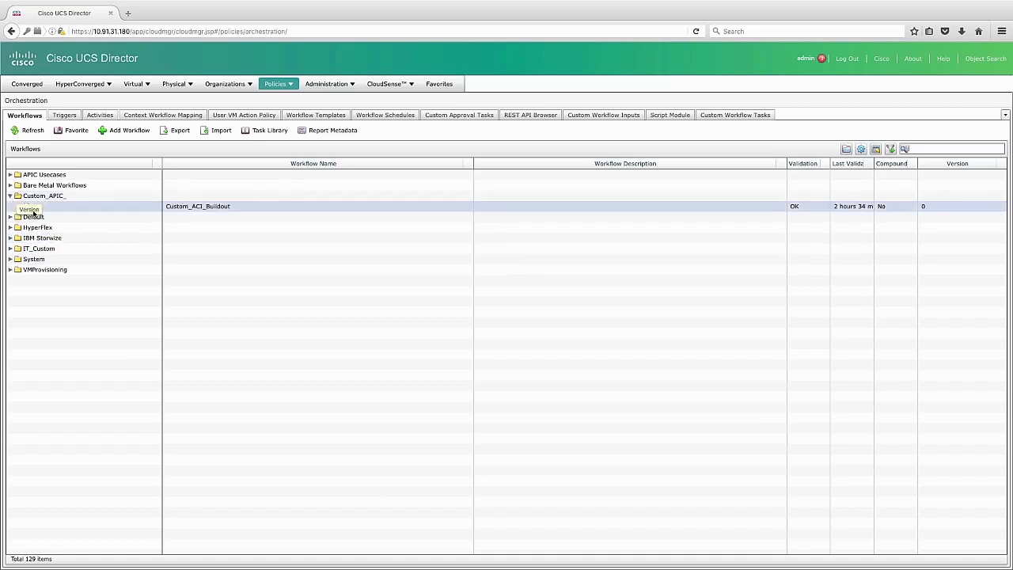
double_click(119, 208)
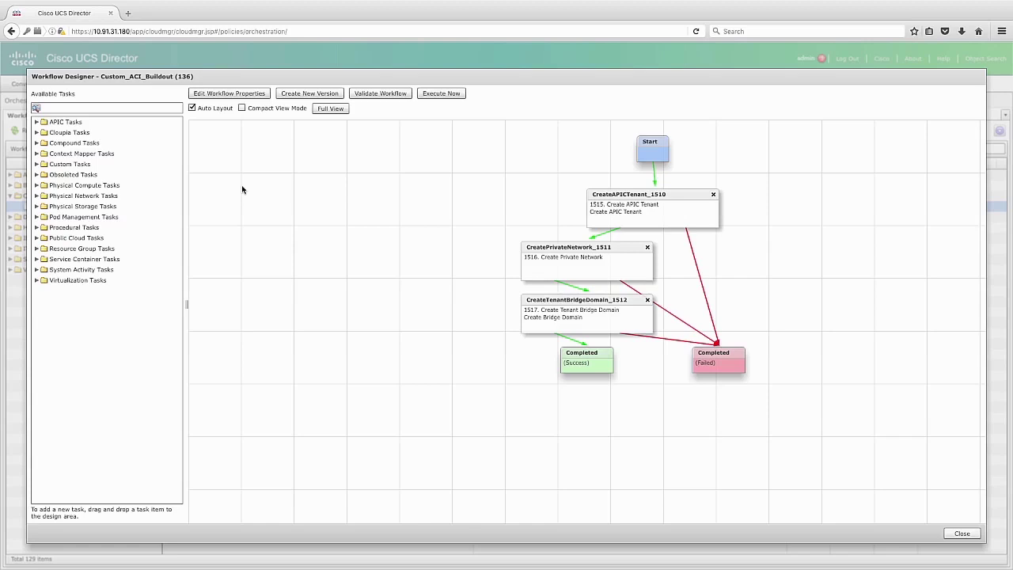
- Find the Create EPG task under the APIC tasks and add it to the workflow with the comment "Create EPG"
type("epg")
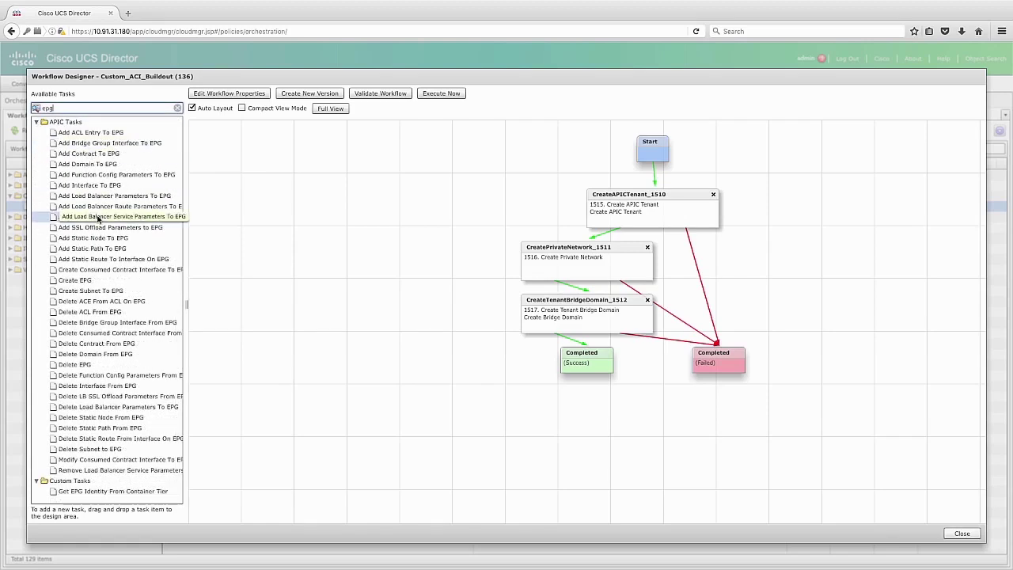
left_click(89, 281)
left_click_drag(89, 282, 352, 254)
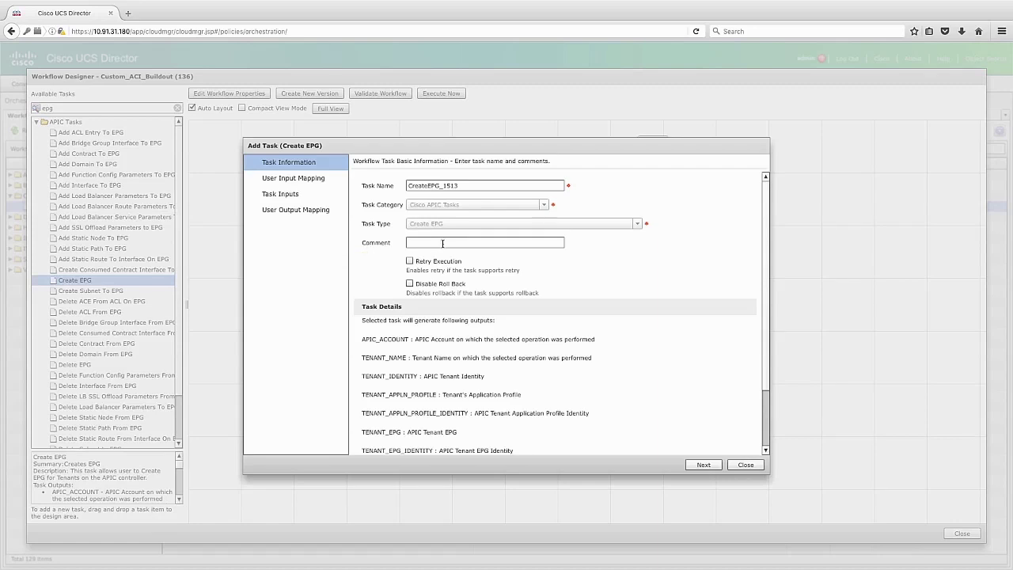
left_click(442, 243)
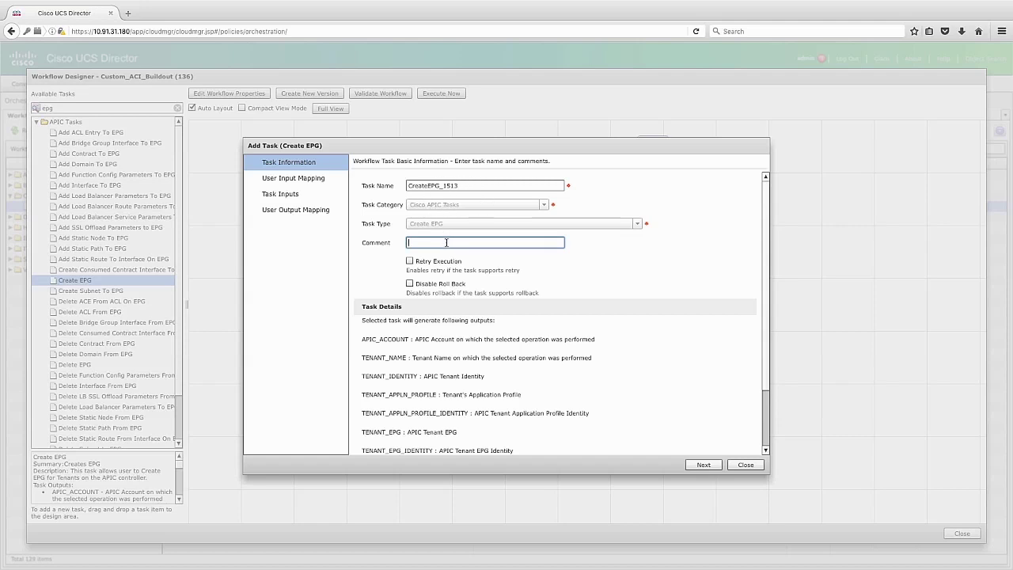
type("Create EPG")
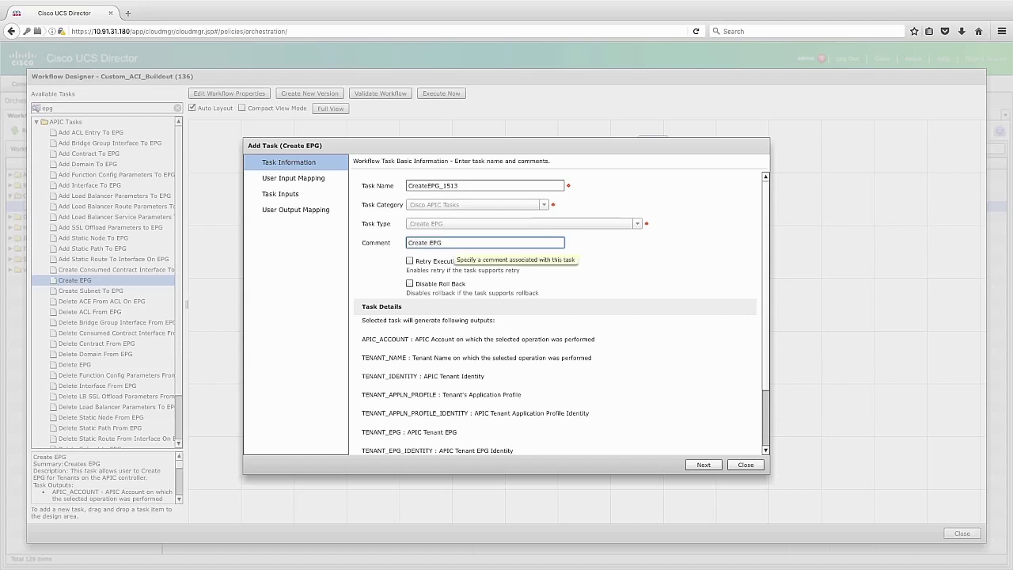
left_click(704, 464)
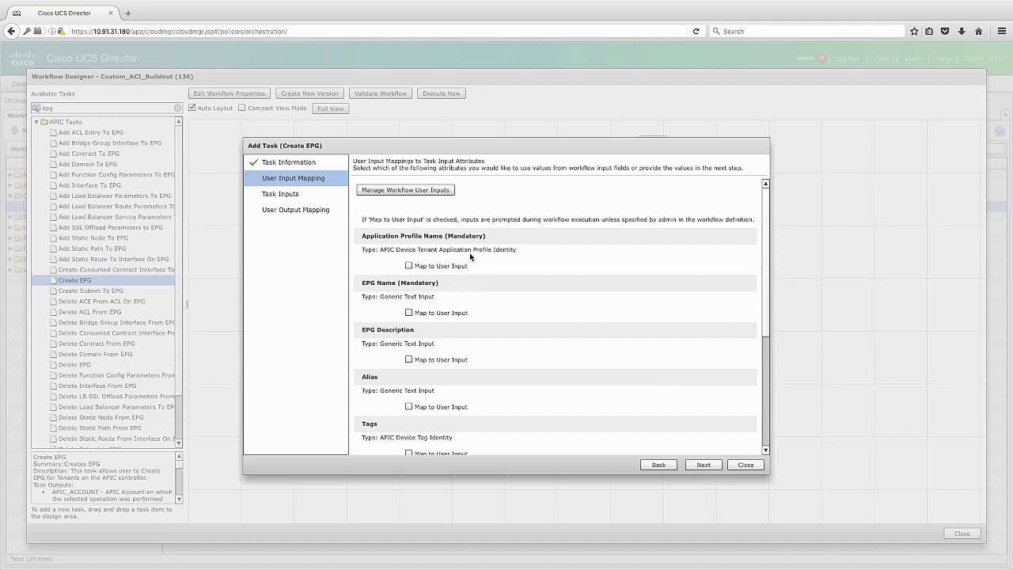
- Map the task's mandatory Application Profile Name to a new user input labelled App_Profile_Name
left_click(409, 265)
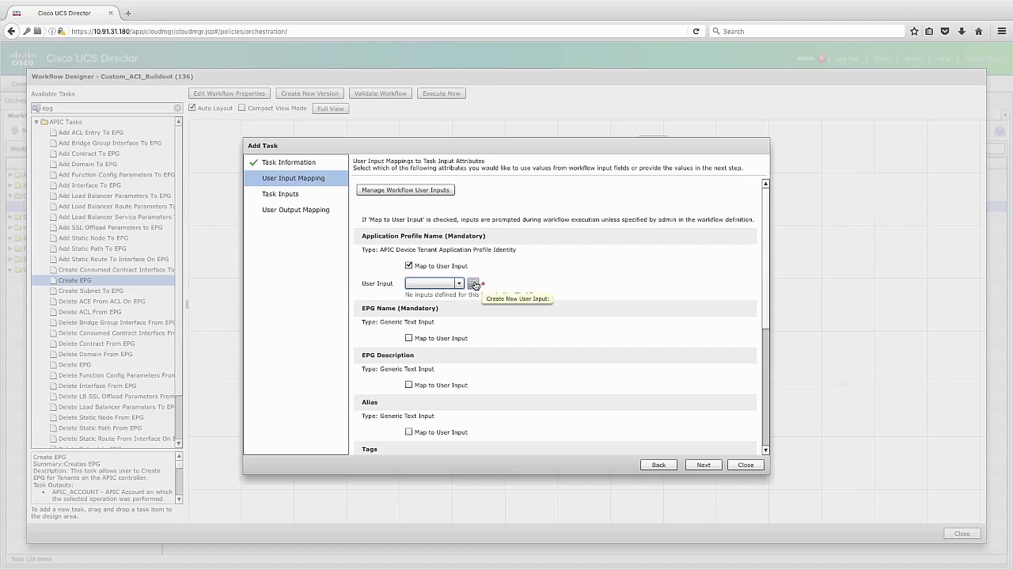
left_click(473, 284)
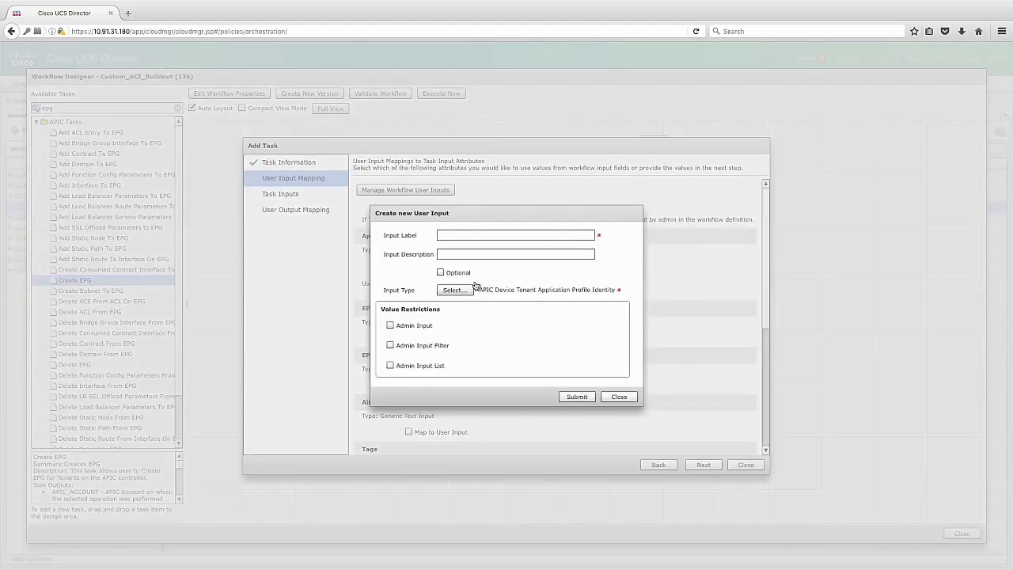
left_click(513, 236)
type("App")
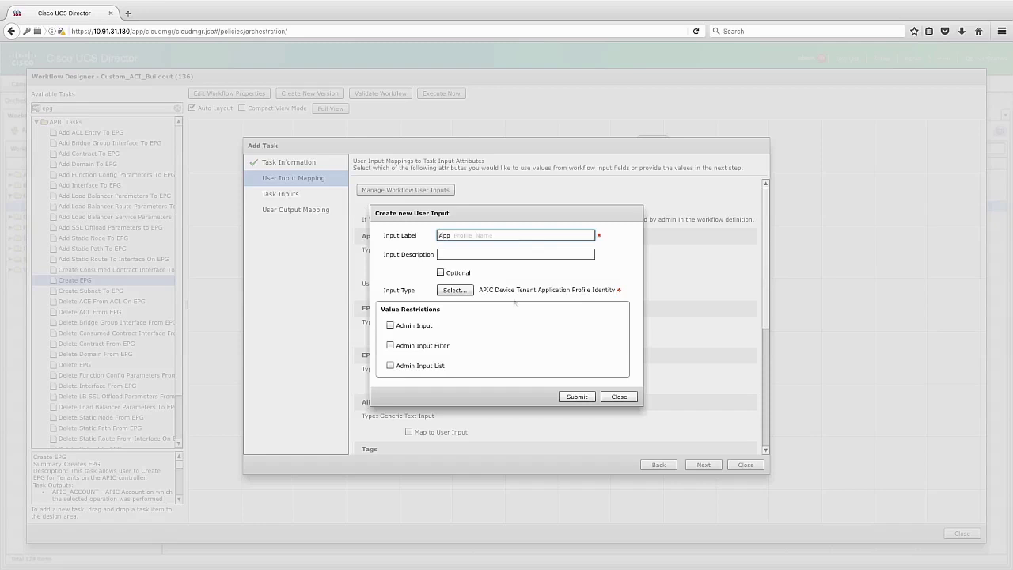
type("_Profile_Name")
left_click(591, 396)
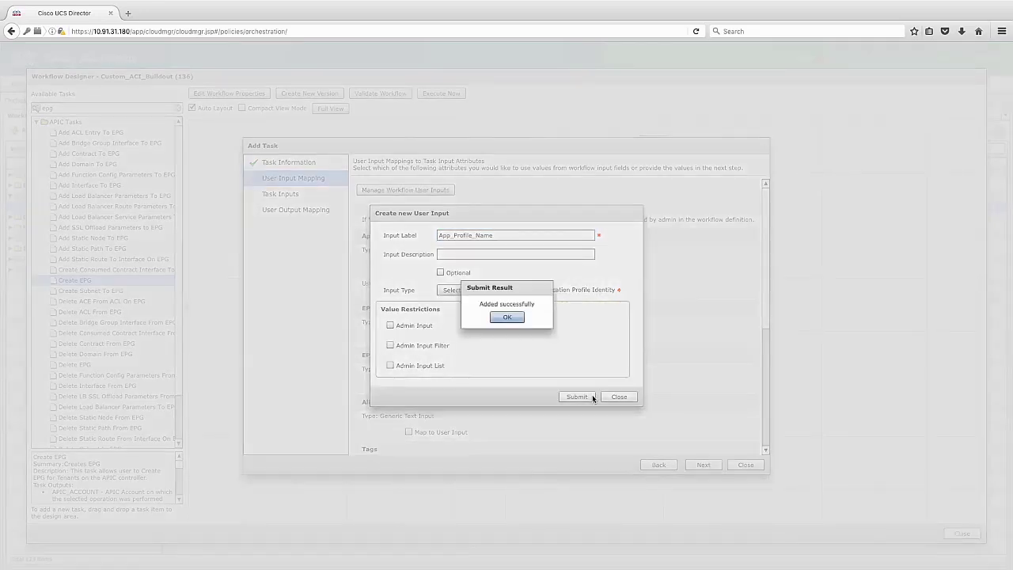
left_click(513, 318)
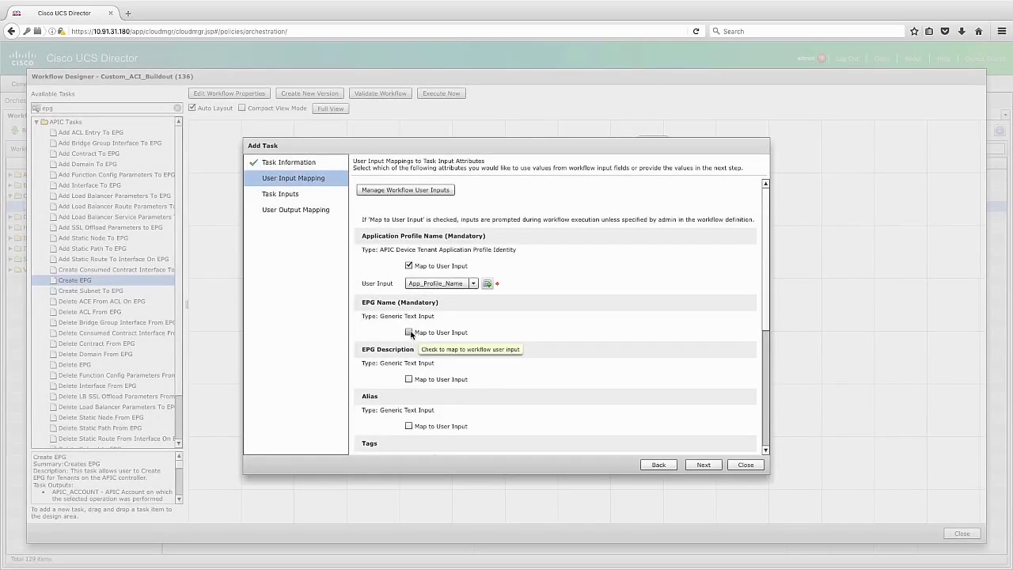
- Enable user input mapping for the mandatory EPG Name and create a Generic Text Input user input labelled EPG Name
left_click(410, 333)
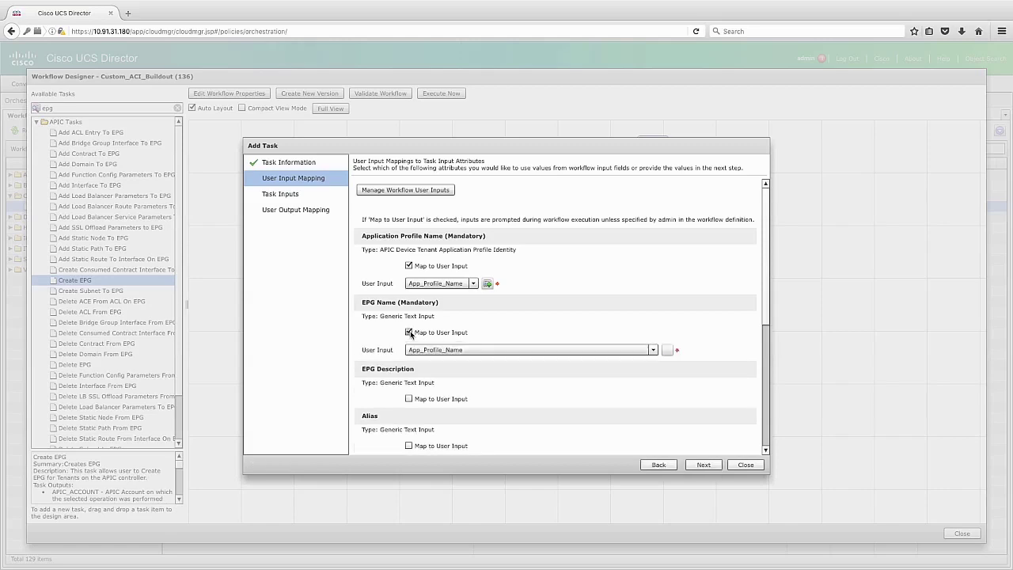
left_click(505, 349)
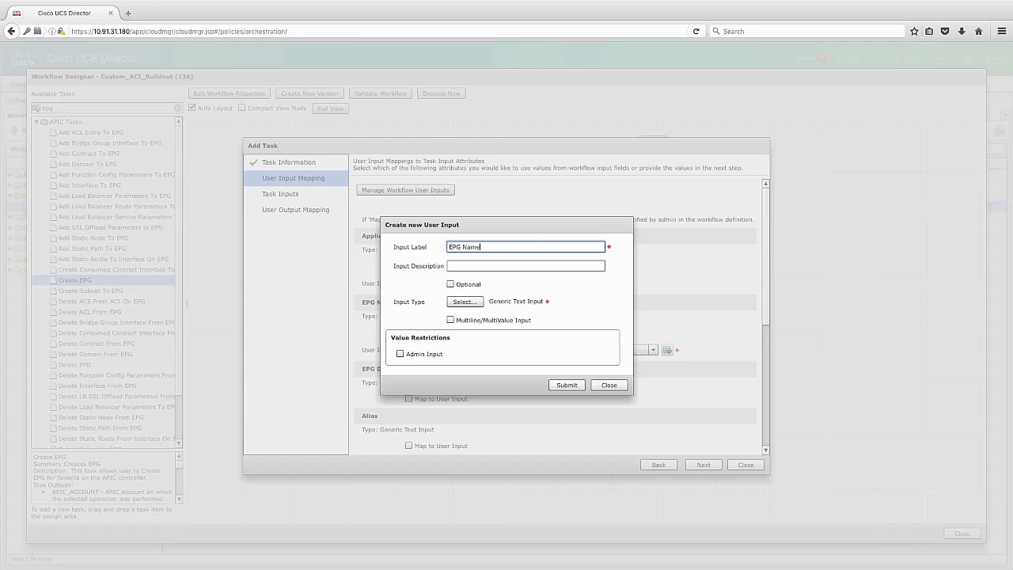
left_click(475, 303)
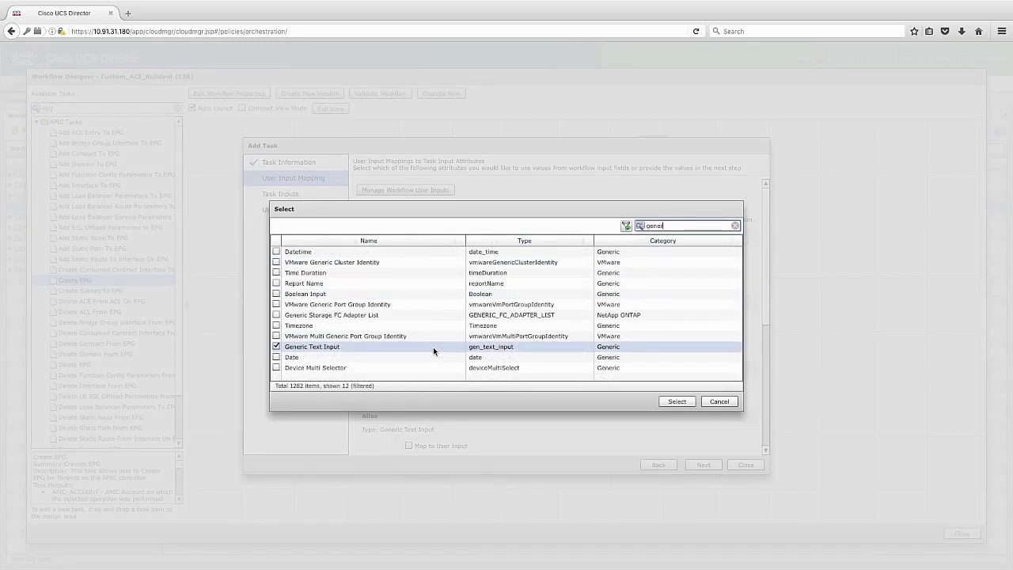
left_click(433, 349)
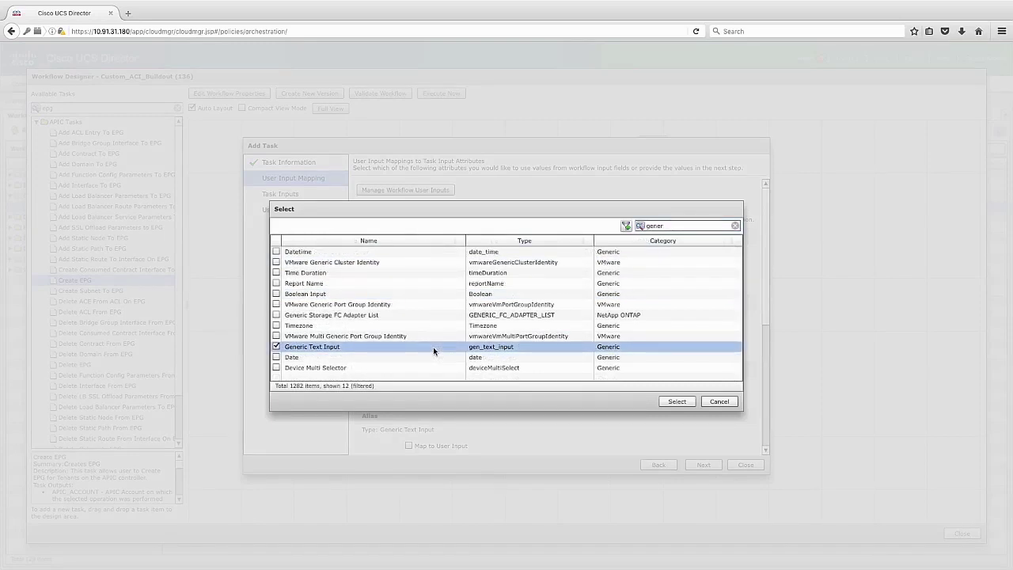
left_click(670, 400)
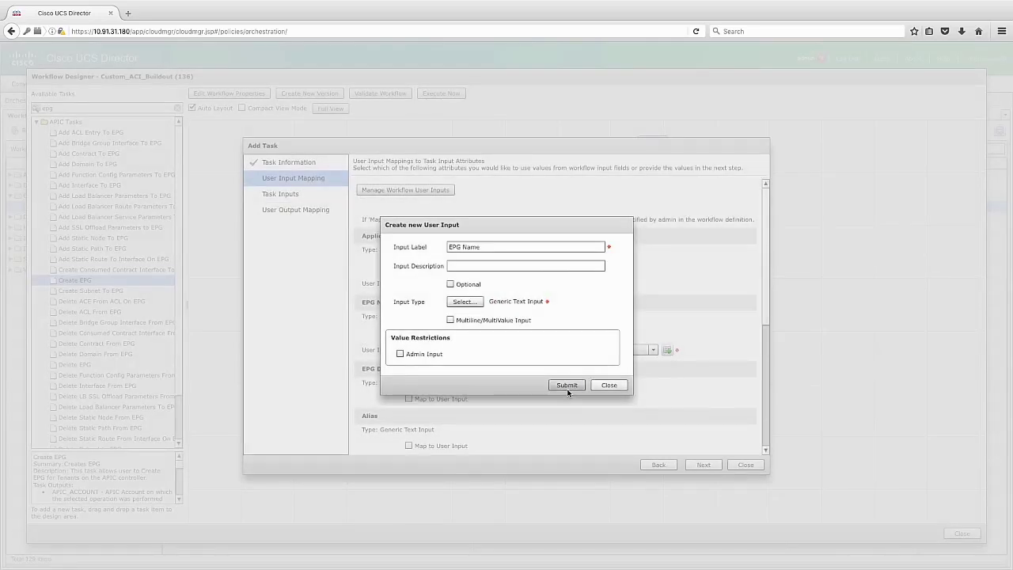
left_click(568, 387)
left_click(516, 317)
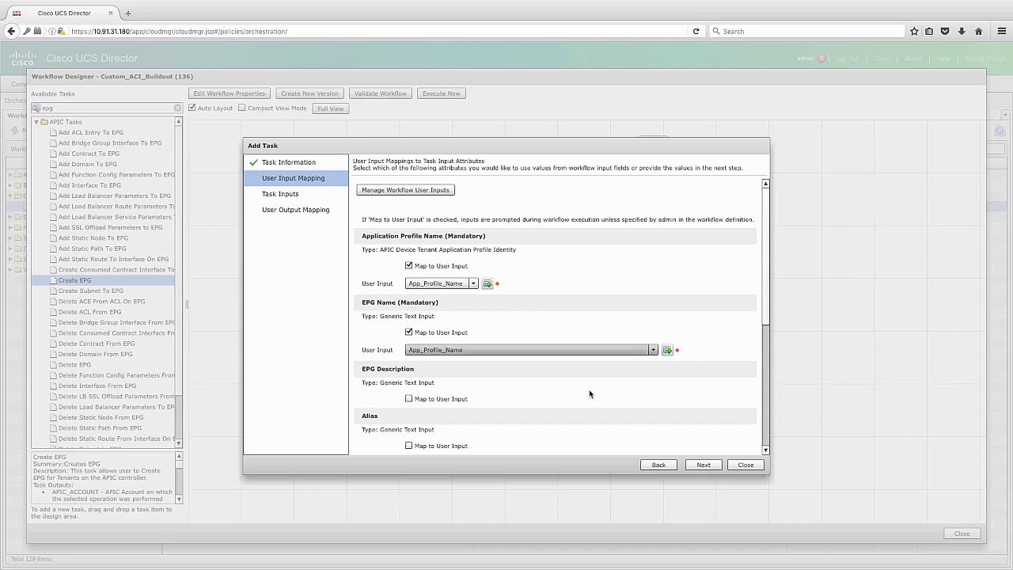
- Leave the remaining task inputs and output mappings at their defaults and submit the Create EPG task
left_click(713, 466)
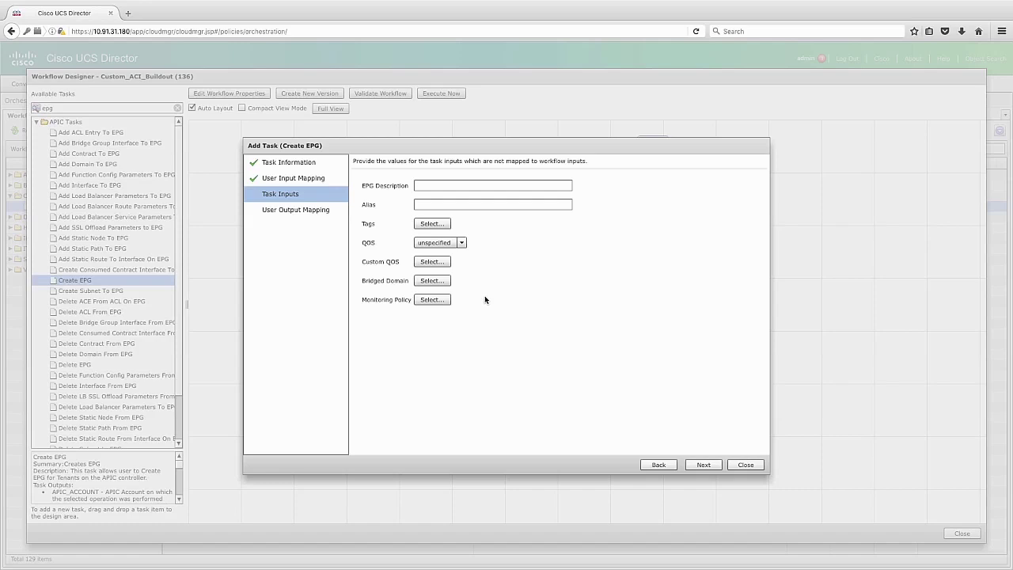
left_click(703, 466)
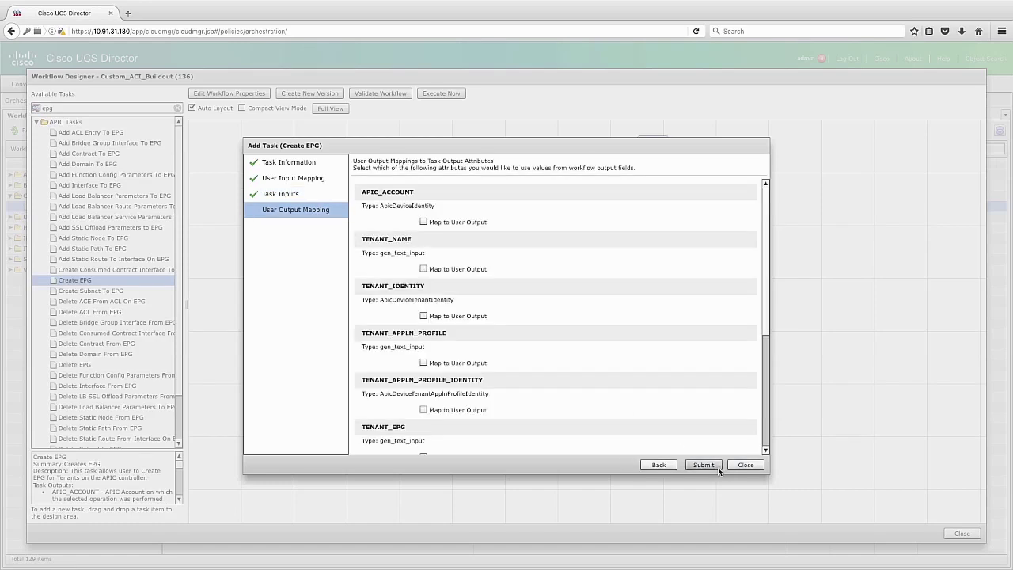
left_click(717, 466)
left_click(509, 318)
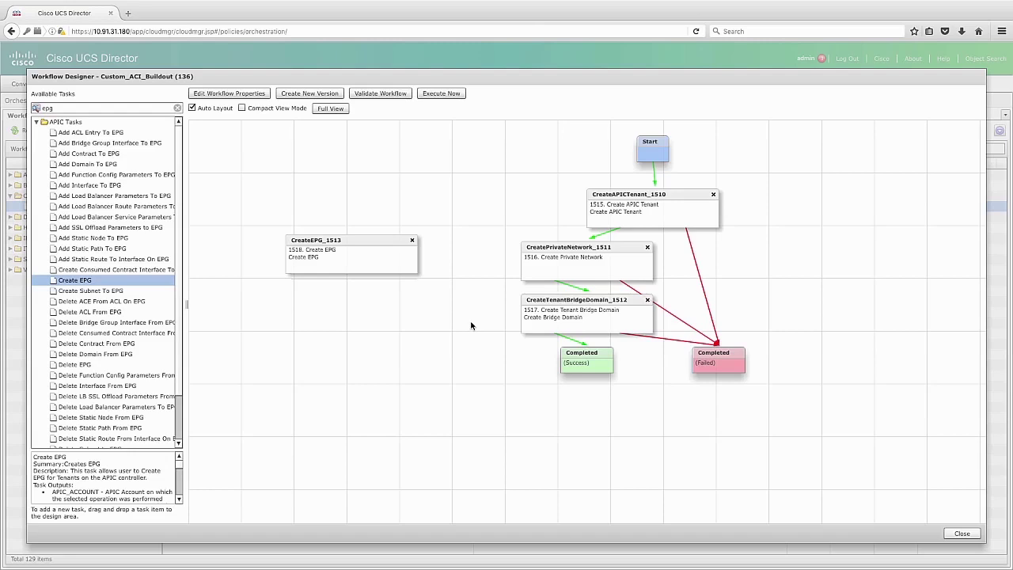
- Link the bridge domain task's success outcome to the Create EPG task, and the Create EPG failure outcome to Completed (Failed)
mouse_move(552, 330)
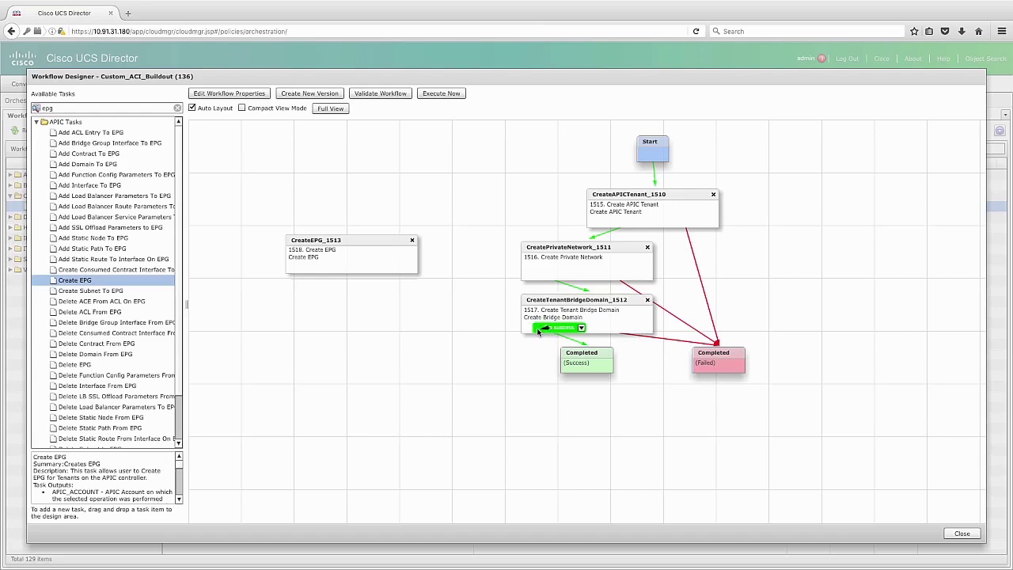
left_click_drag(551, 330, 307, 259)
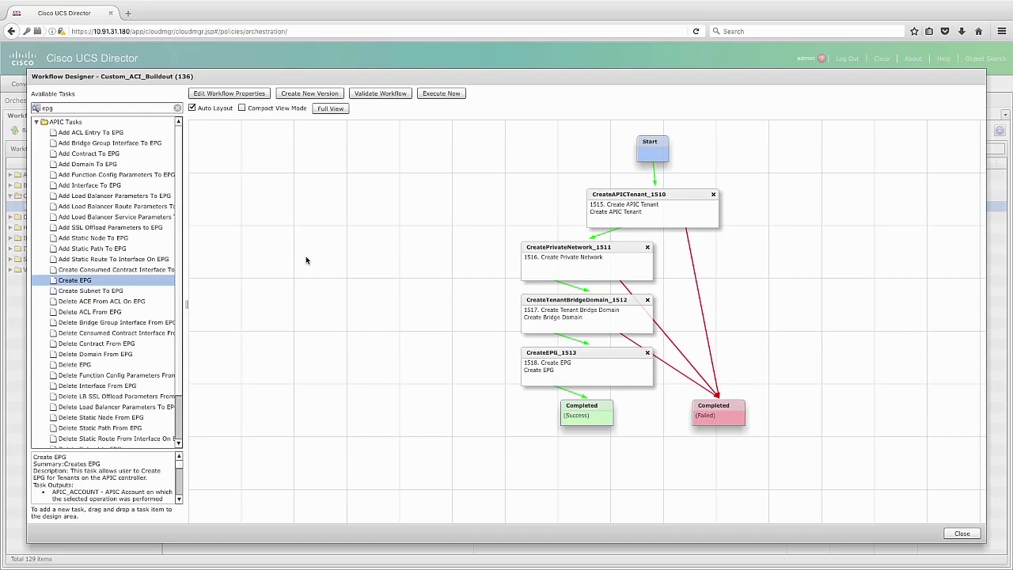
mouse_move(547, 328)
mouse_move(560, 382)
mouse_move(629, 382)
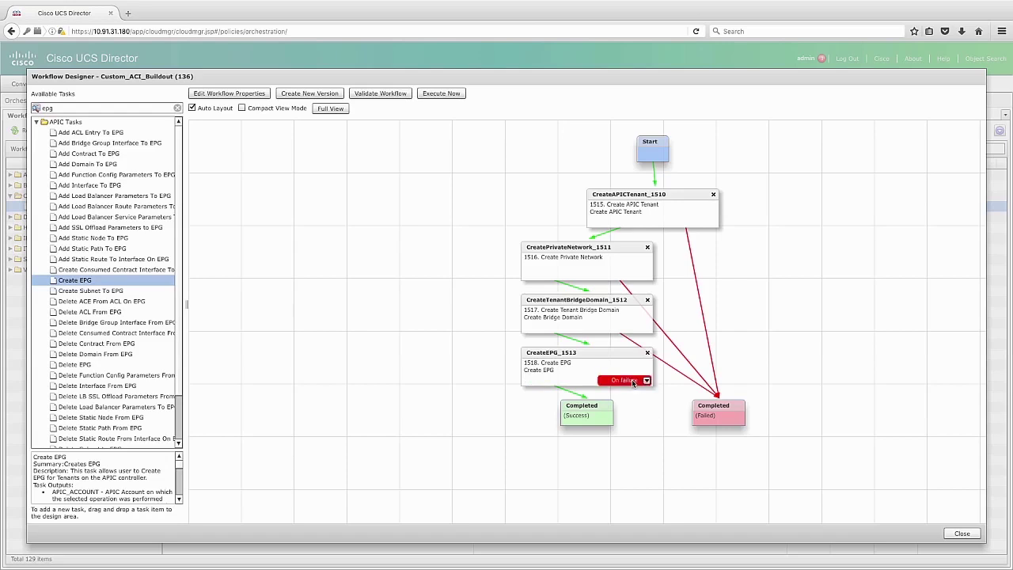
left_click_drag(638, 383, 725, 410)
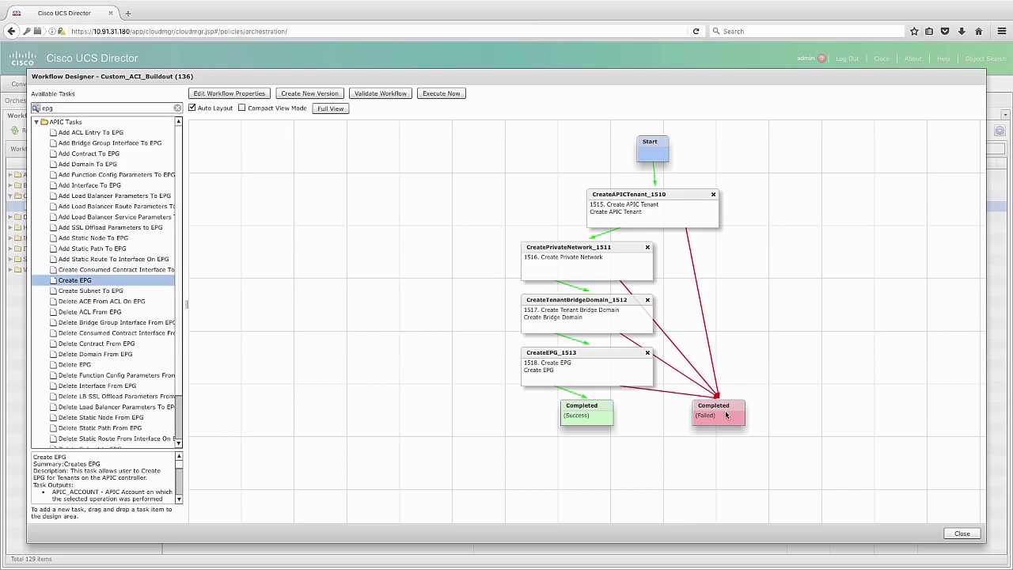
- Validate the Custom_ACI_Buildout workflow and dismiss the validation result
left_click(395, 94)
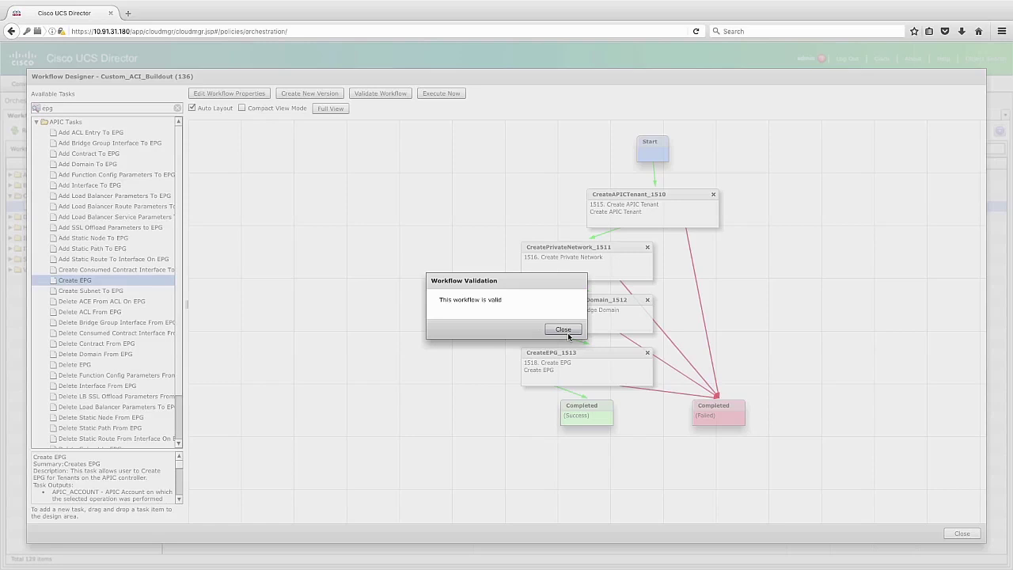
left_click(563, 329)
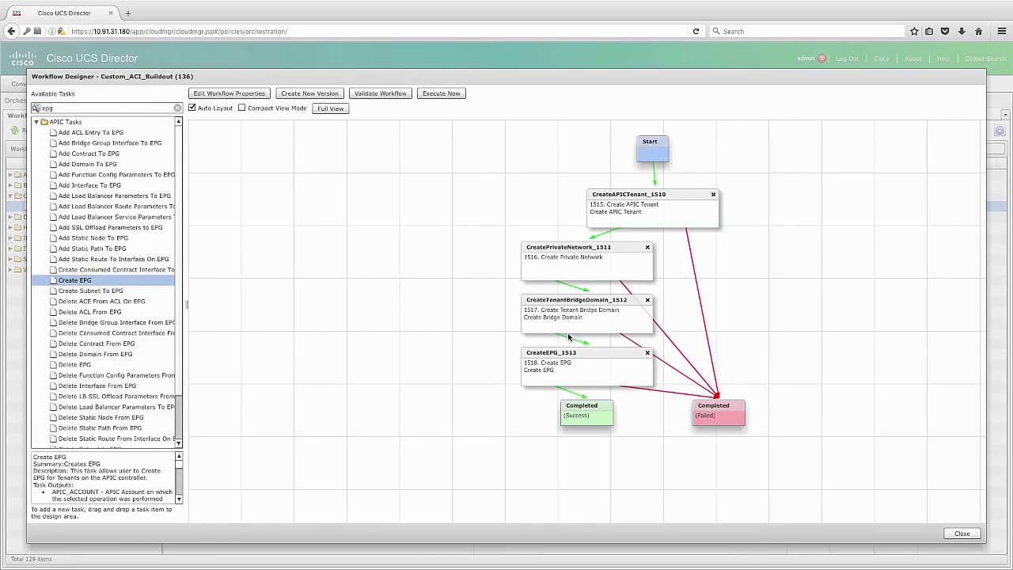
- Execute Custom_ACI_Buildout with APIC_Device UCSD_Tenant, the Web_Applicatio… application profile of the Prod_Managem… tenant and EPG Name Secure
left_click(452, 95)
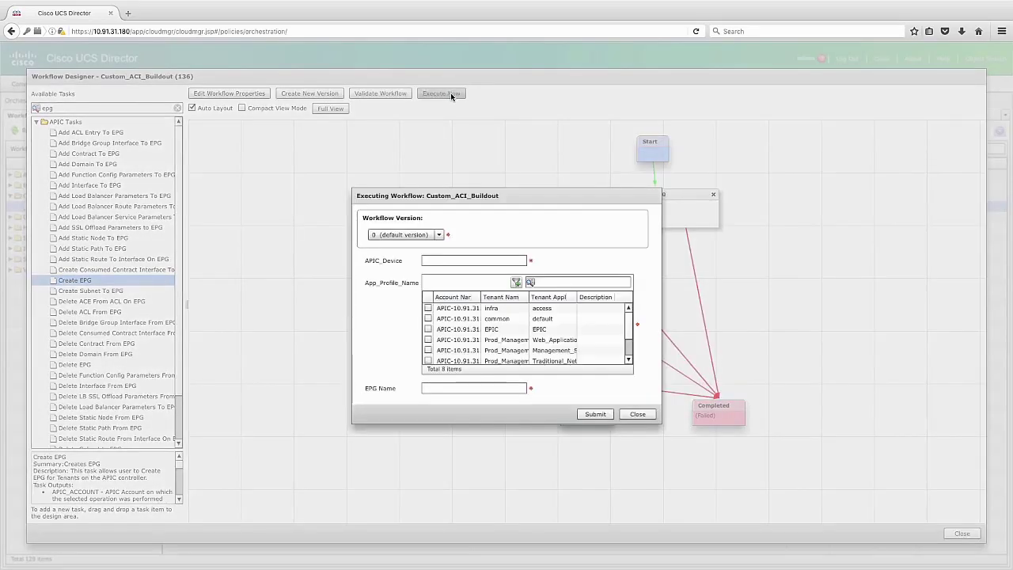
left_click(467, 262)
type("UCSD_Tenant")
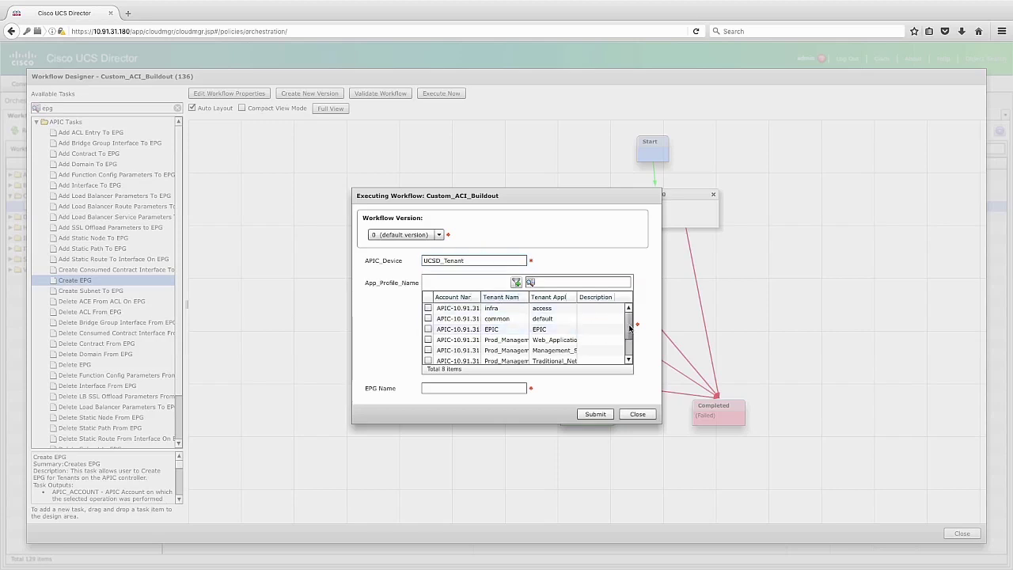
scroll(630, 327, "down", 3)
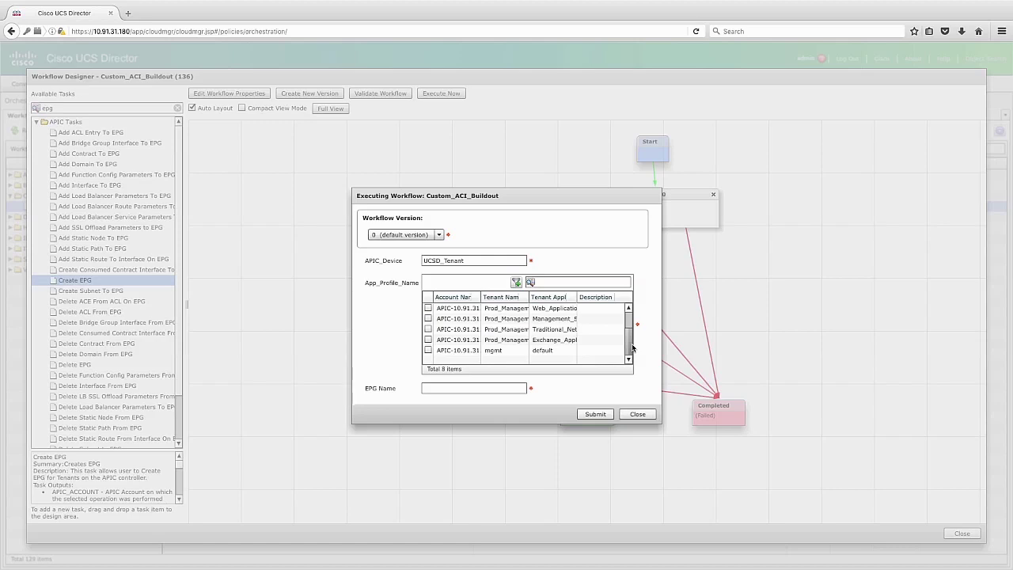
left_click_drag(632, 346, 632, 339)
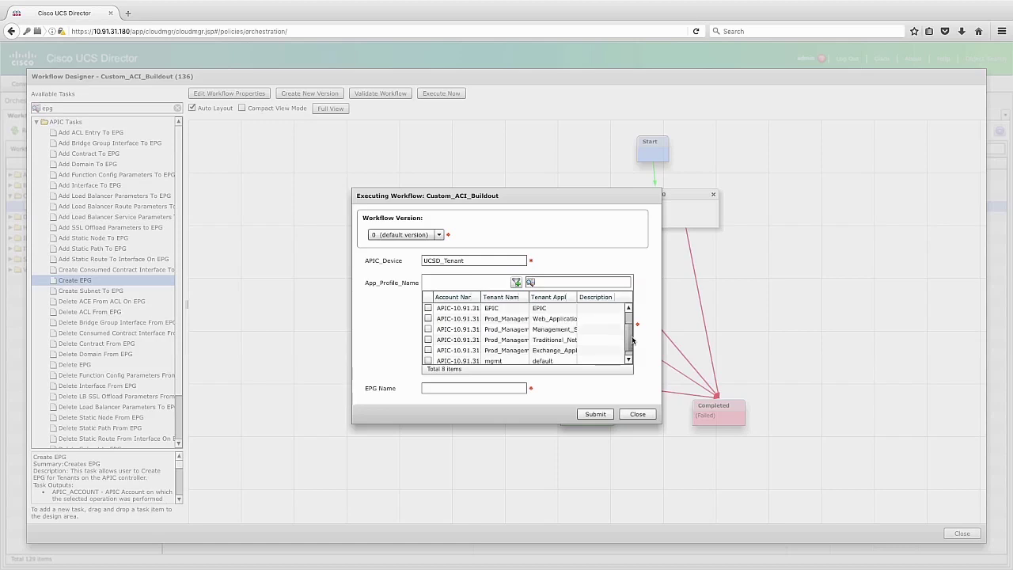
left_click(429, 318)
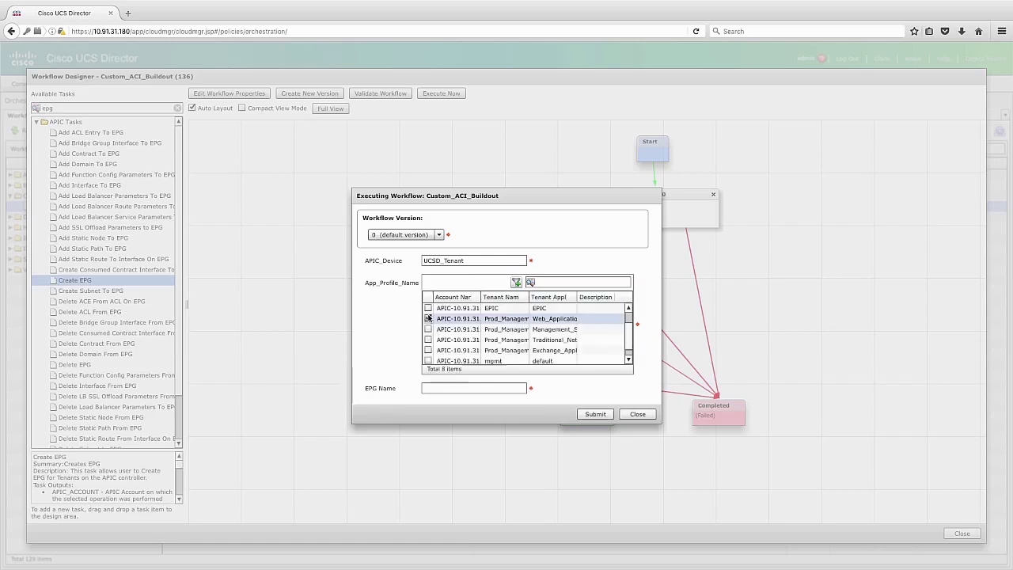
left_click(455, 390)
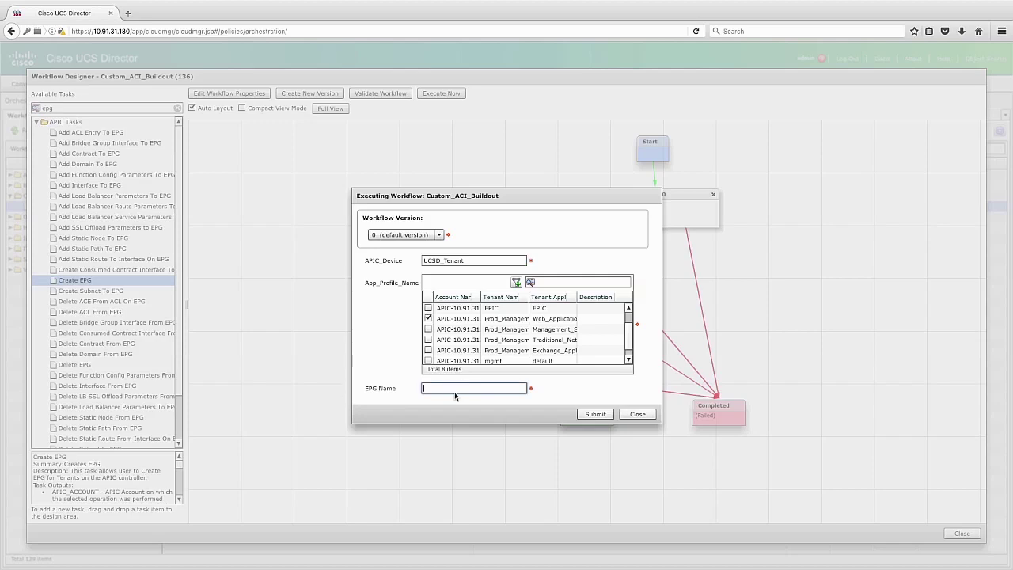
type("Secure")
left_click(595, 413)
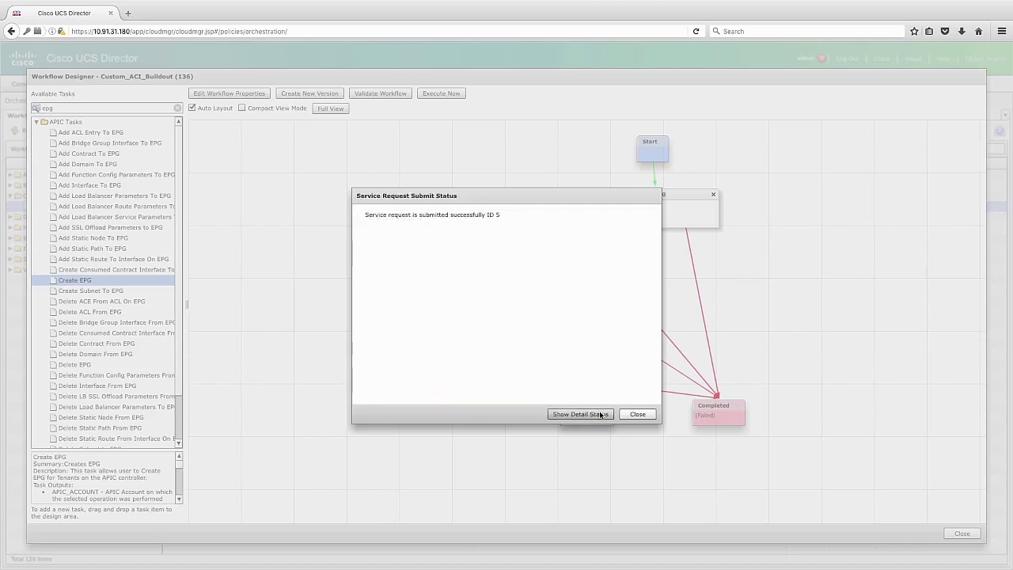
- Open the service request's detailed status, refresh it, and check its log and the objects it created or modified
left_click(580, 414)
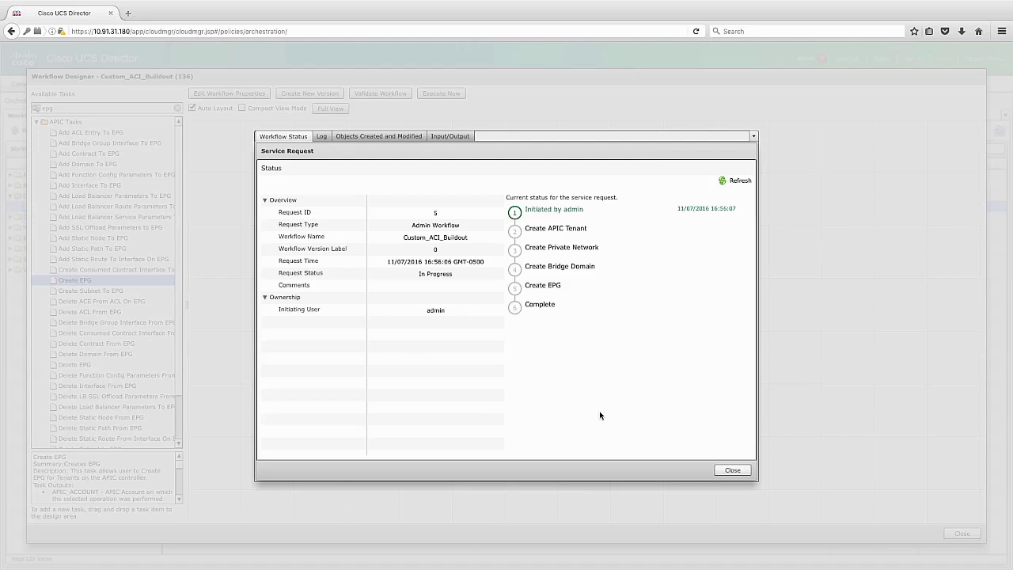
left_click(723, 181)
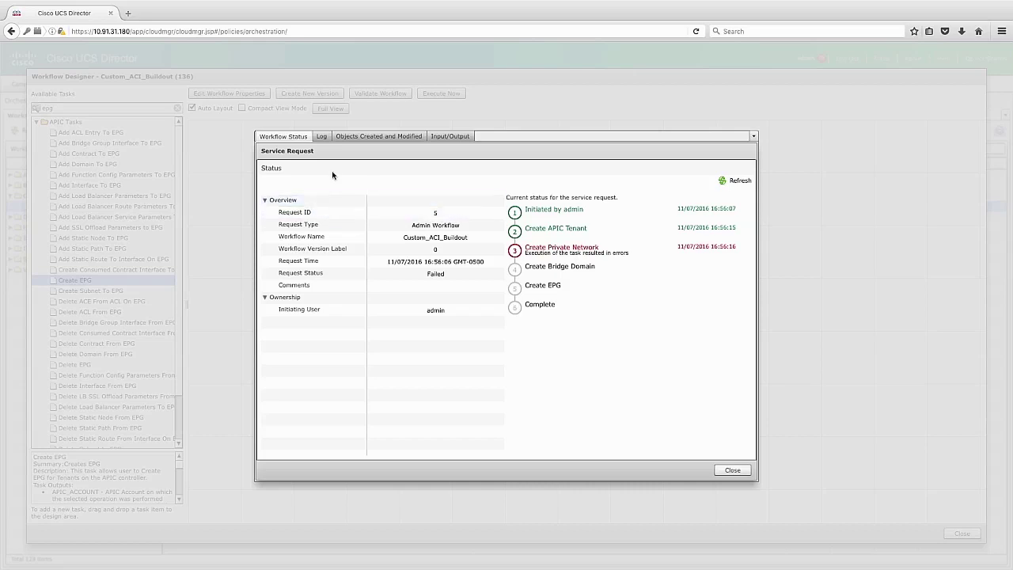
left_click(323, 137)
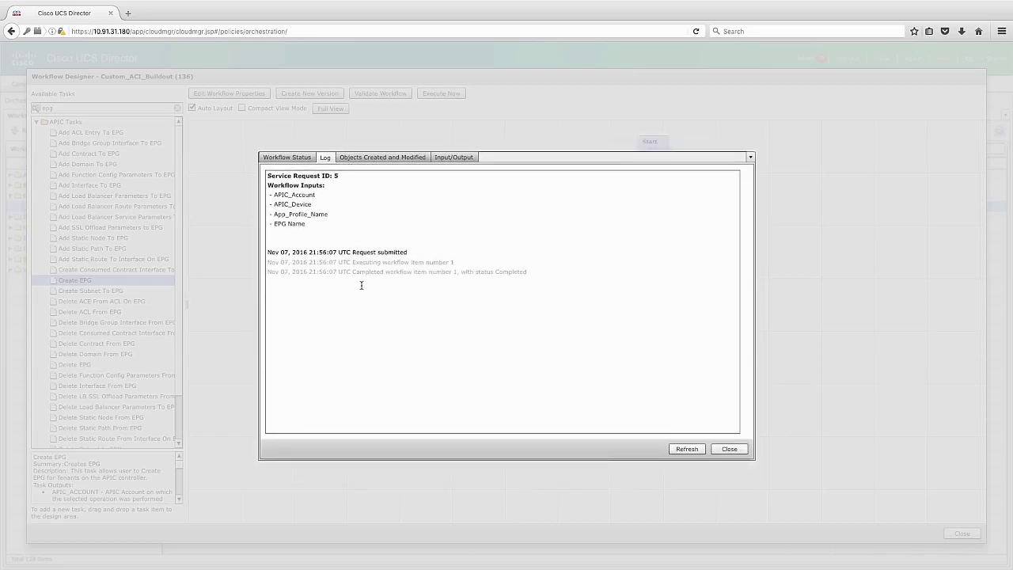
left_click(390, 158)
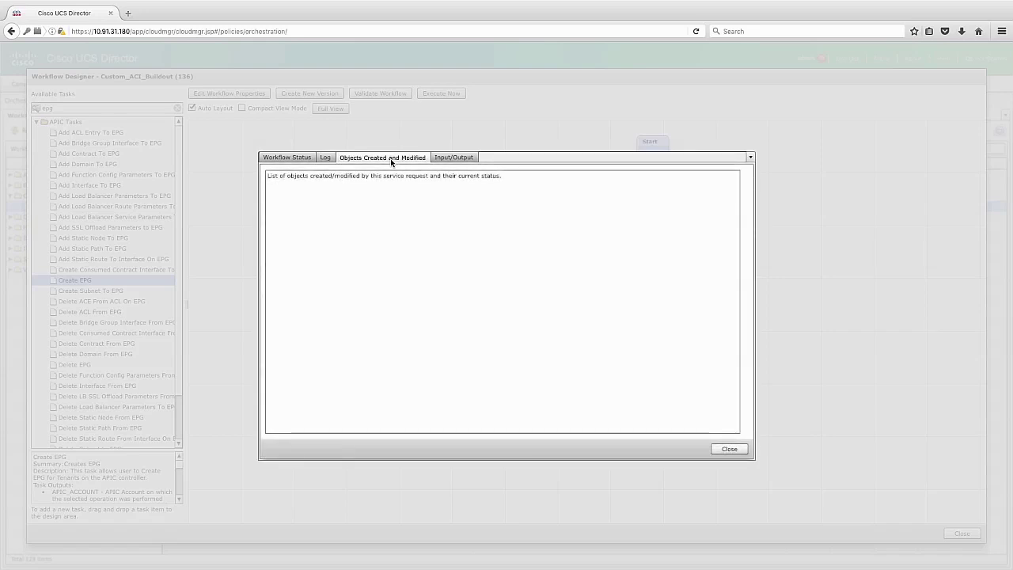
- Examine the service request's input and output values for the Create APIC Tenant and Create Private Network tasks
left_click(454, 158)
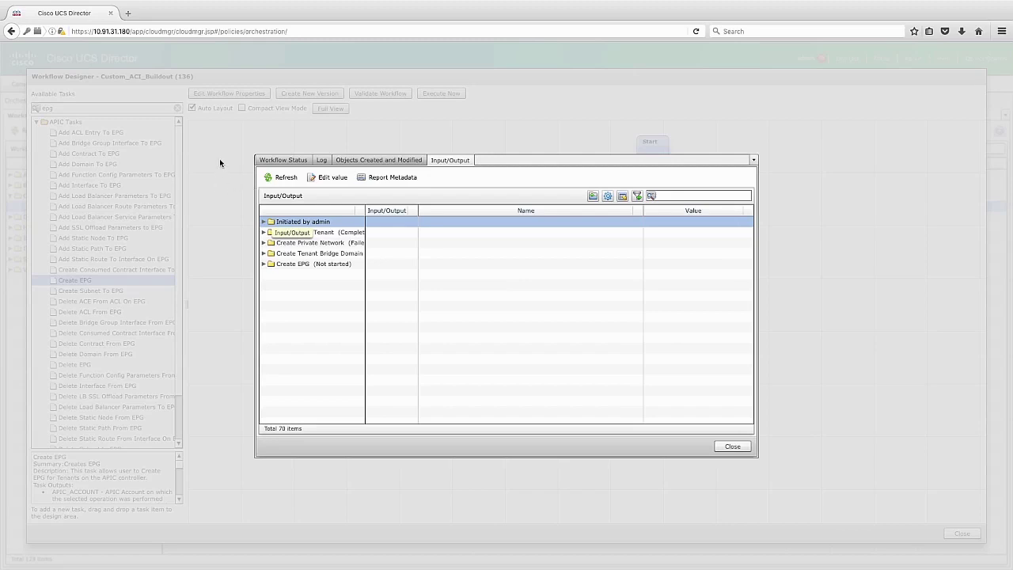
left_click(332, 234)
left_click(263, 232)
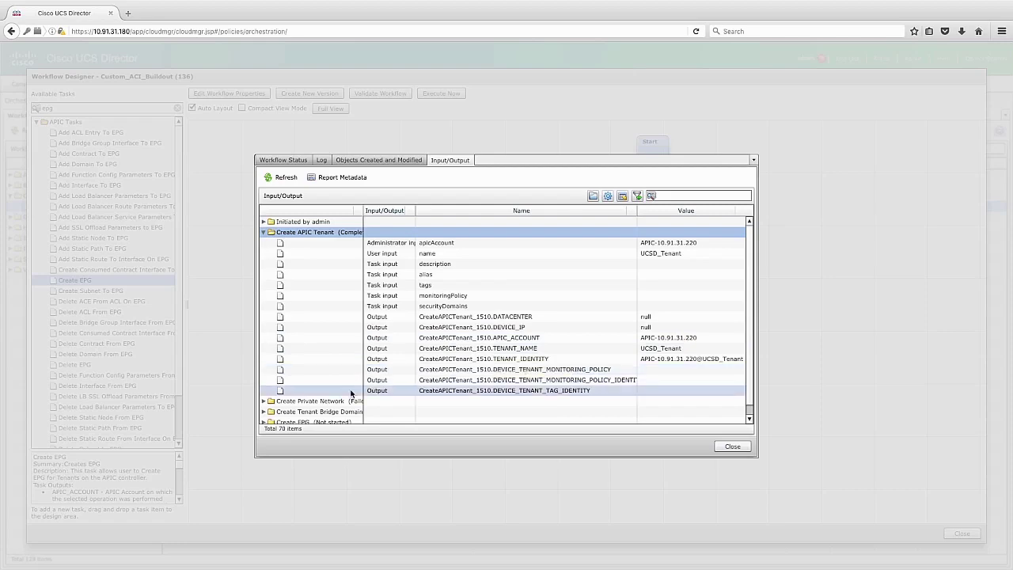
left_click(263, 401)
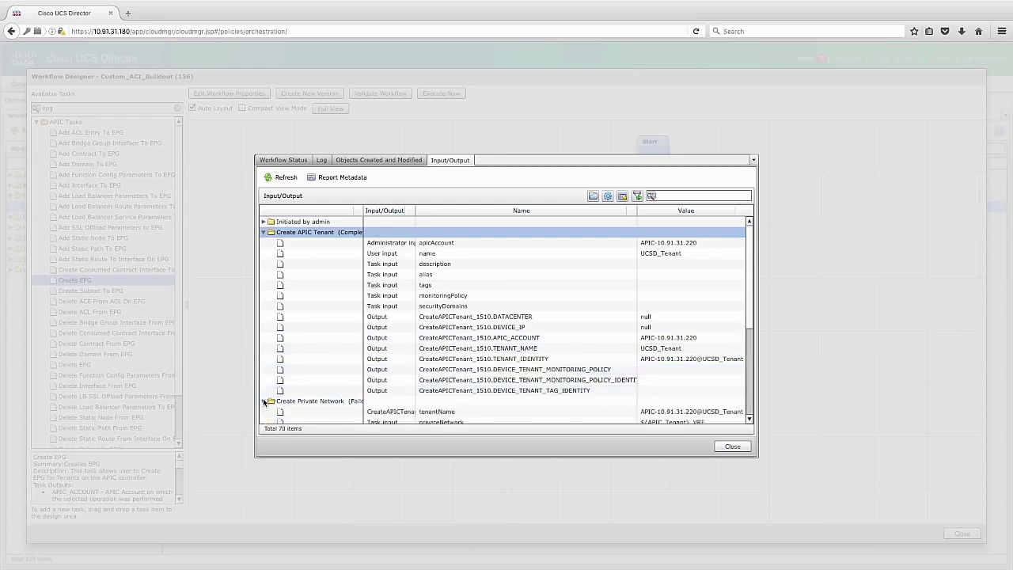
left_click_drag(750, 291, 750, 317)
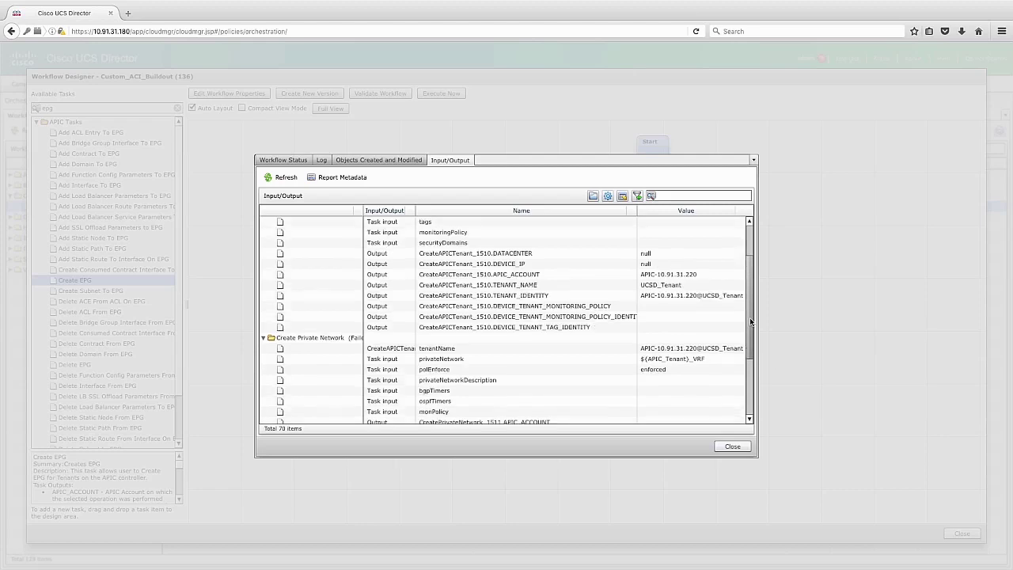
scroll(750, 317, "down", 1)
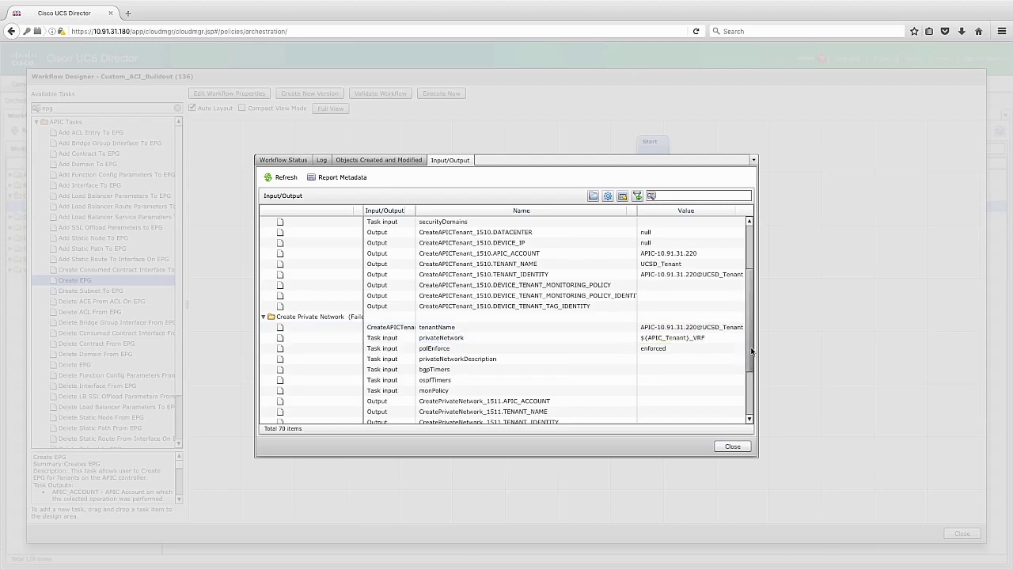
scroll(752, 351, "up", 3)
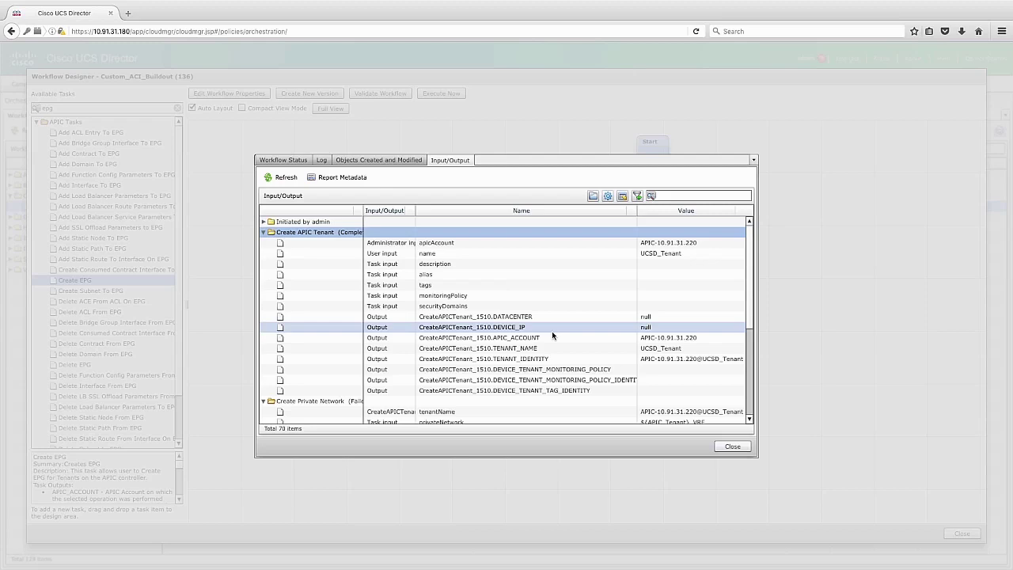
- Refresh the service request log, read its error entries, and close the service request details
left_click(322, 160)
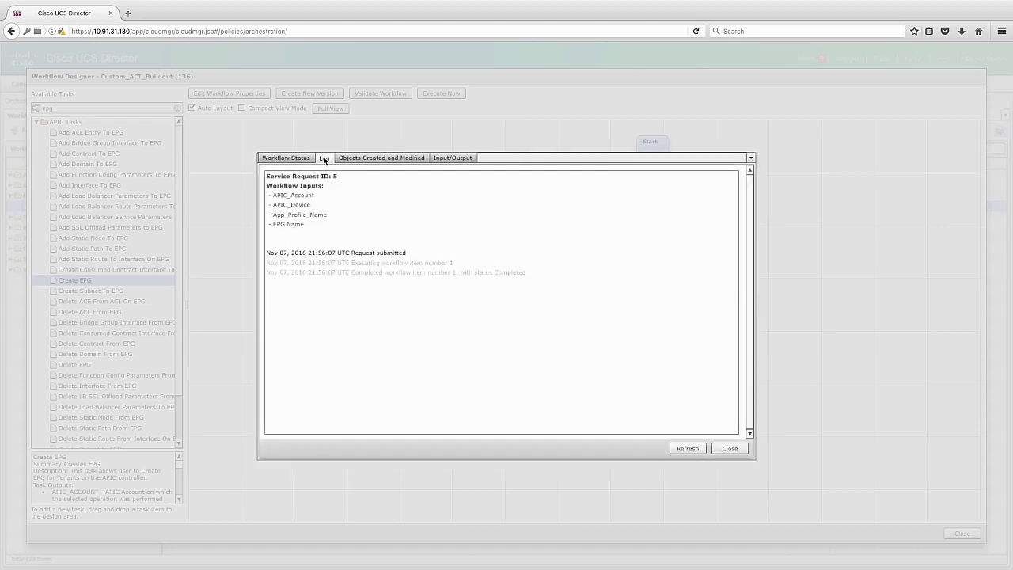
left_click(682, 450)
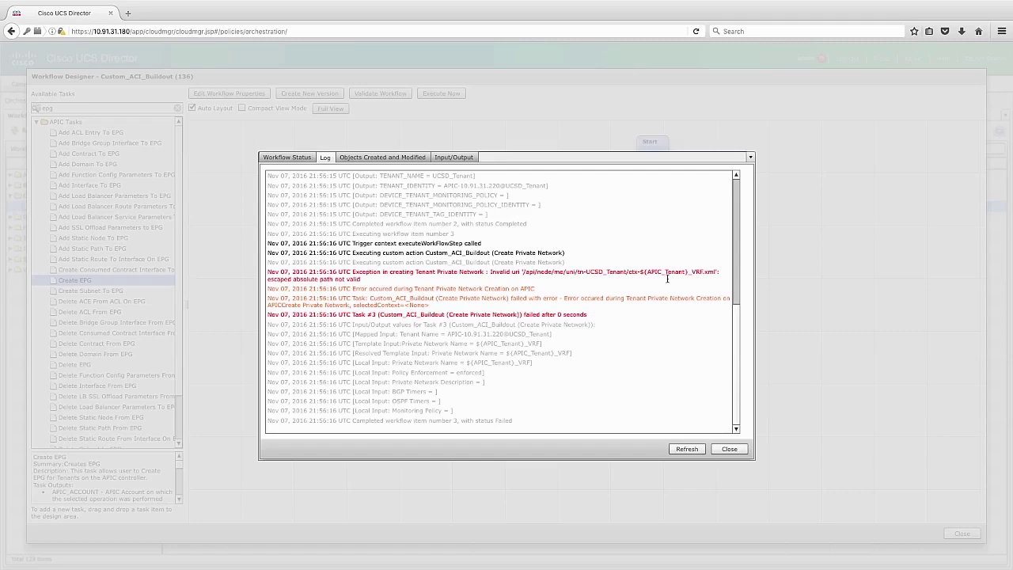
left_click(731, 448)
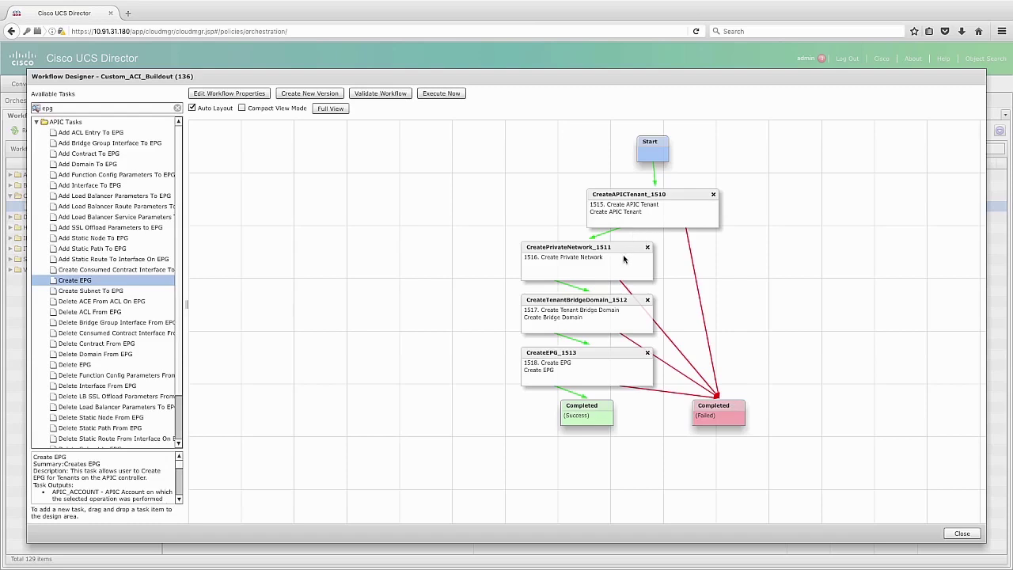
- Close the Custom_ACI_Buildout designer and start adding a new workflow named ACI_Function1
mouse_move(613, 287)
mouse_move(617, 333)
left_click(962, 533)
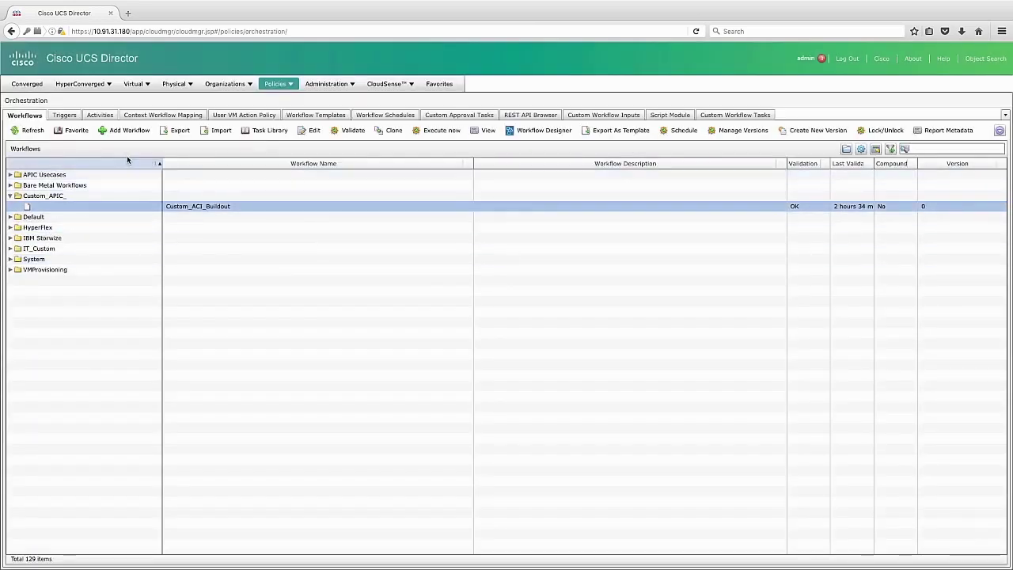
left_click(129, 131)
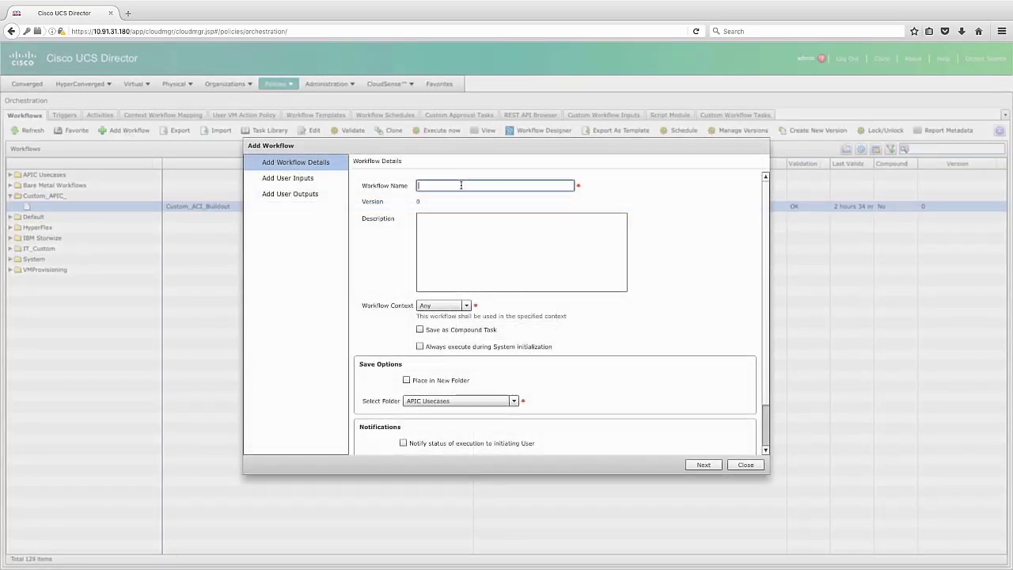
type("ACI")
type("Function1")
- Place the new workflow in the Custom_APIC_ folder and submit it without adding user inputs or outputs
scroll(771, 238, "down", 1)
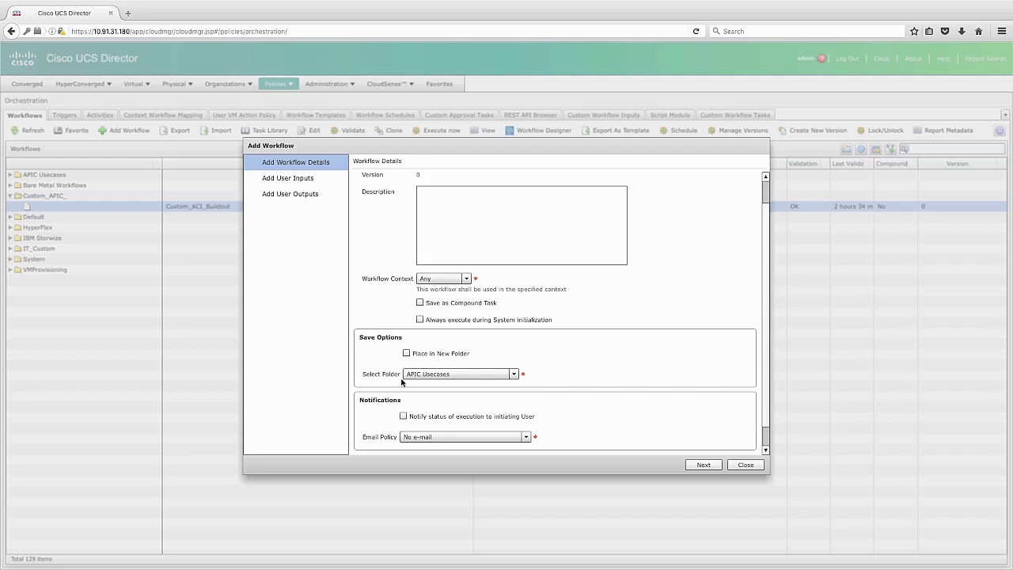
left_click(473, 374)
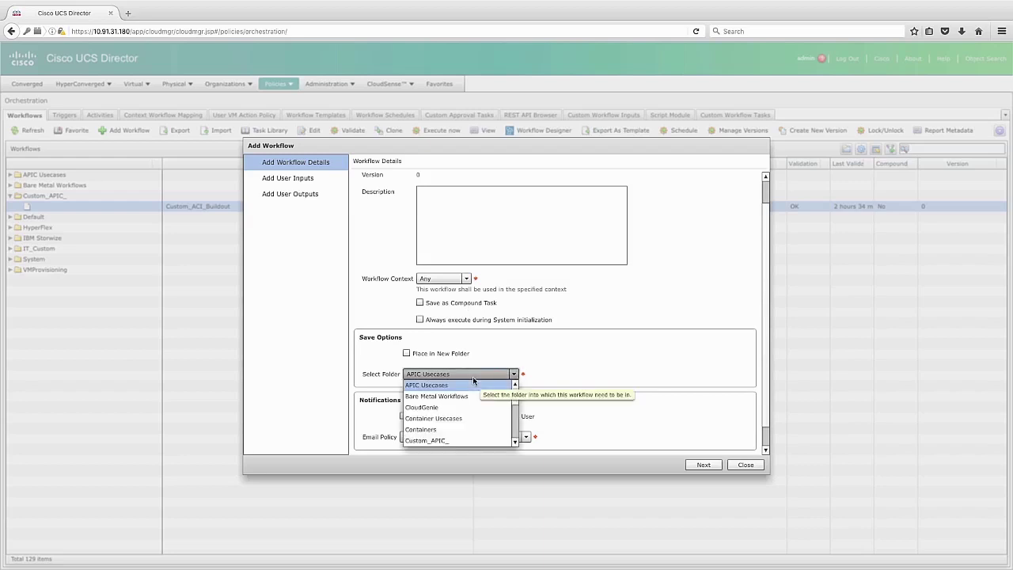
left_click(466, 440)
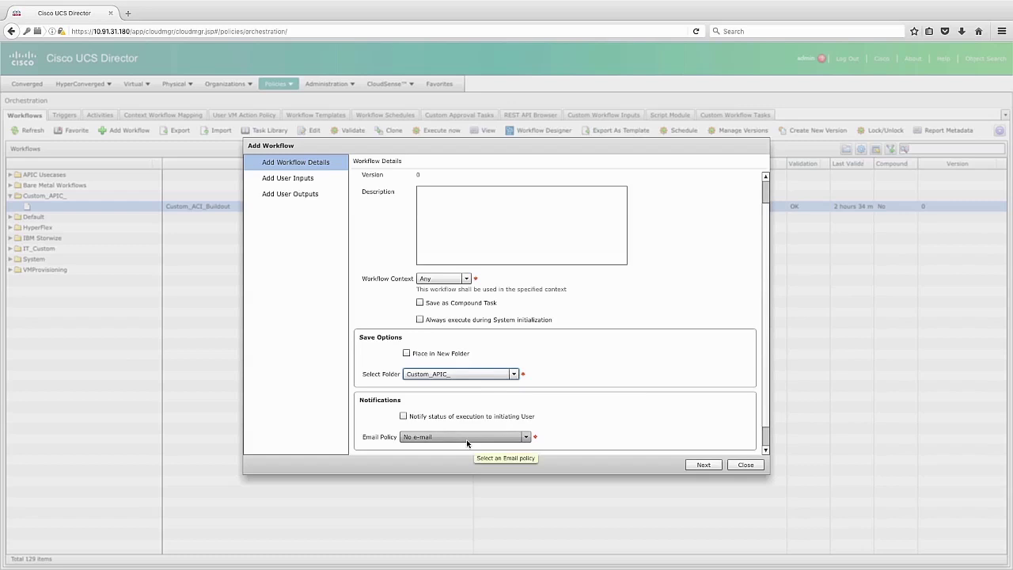
left_click(717, 467)
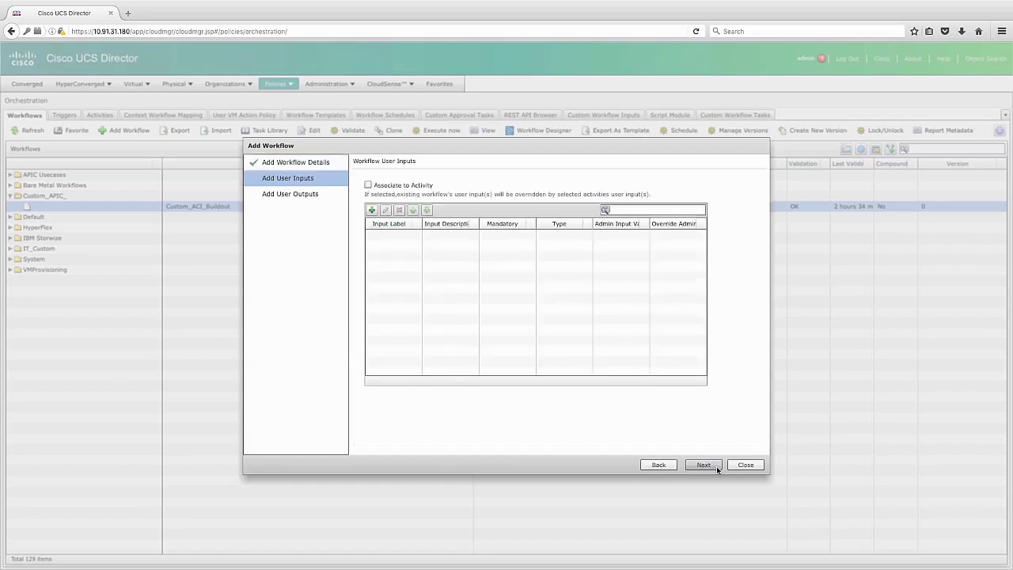
left_click(717, 467)
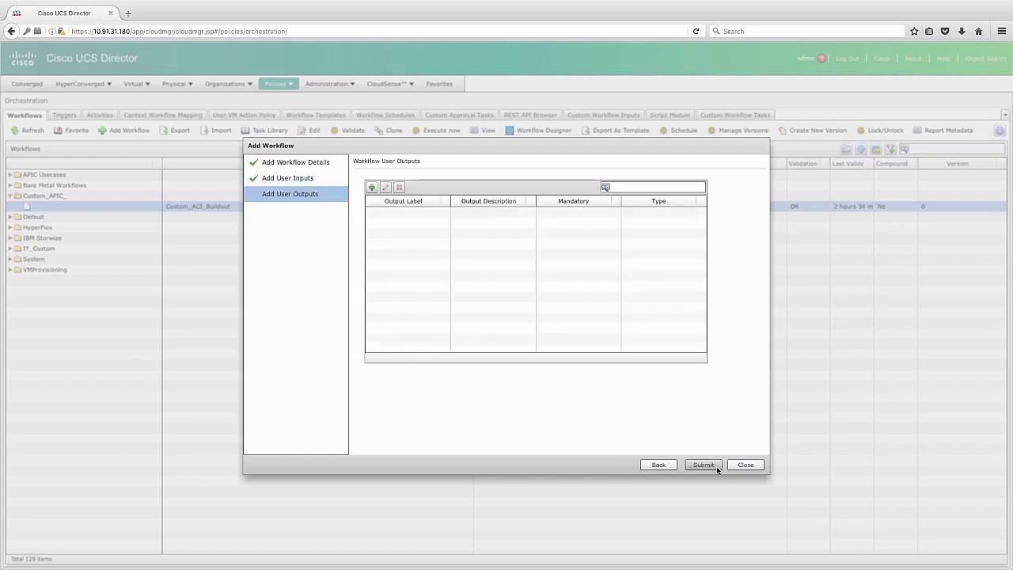
left_click(703, 464)
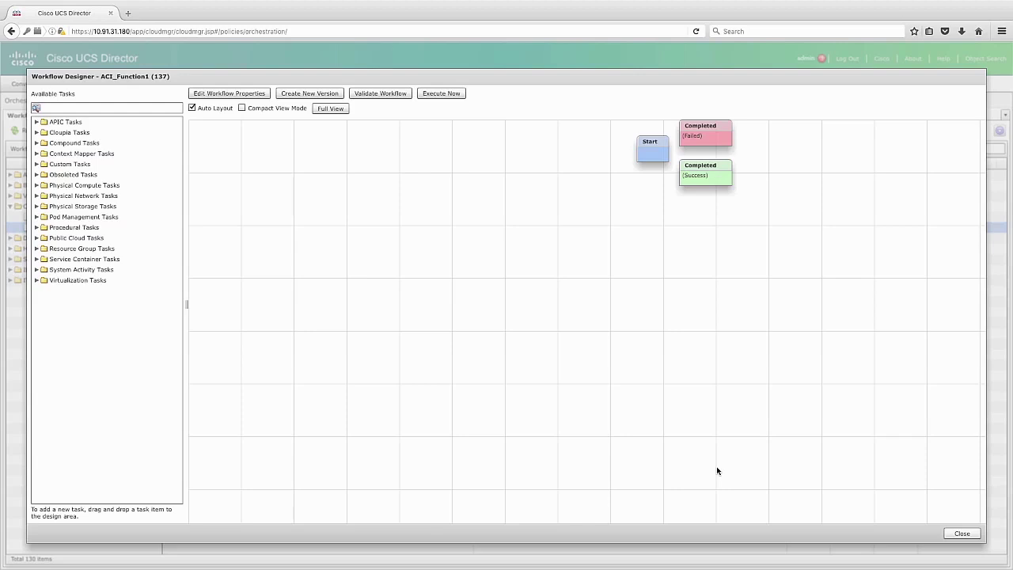
- Close the ACI_Function1 designer, dismiss its validation dialogs, and select ACI_Function1 in the workflow list
left_click(961, 534)
left_click(482, 323)
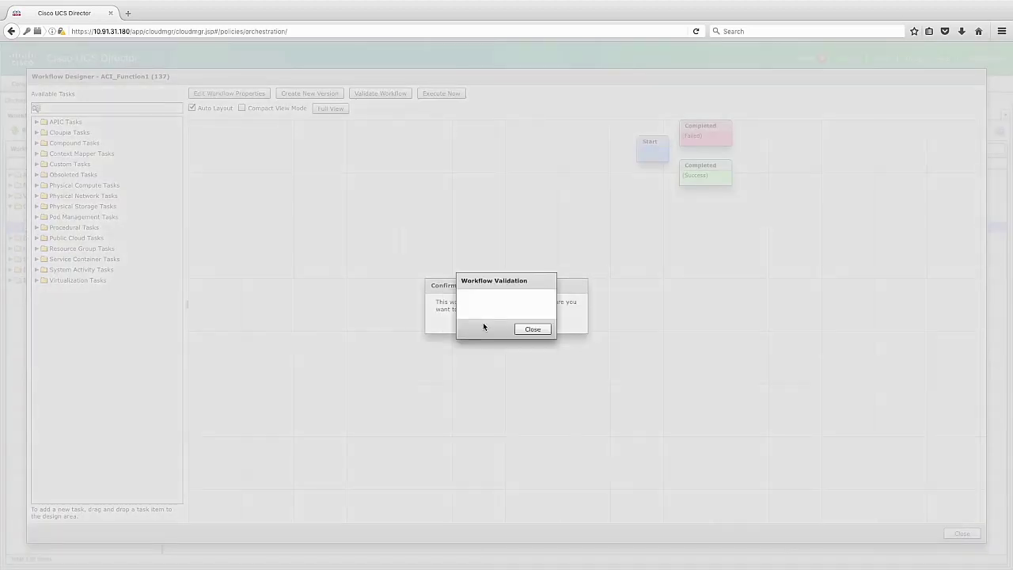
left_click(532, 329)
left_click(485, 323)
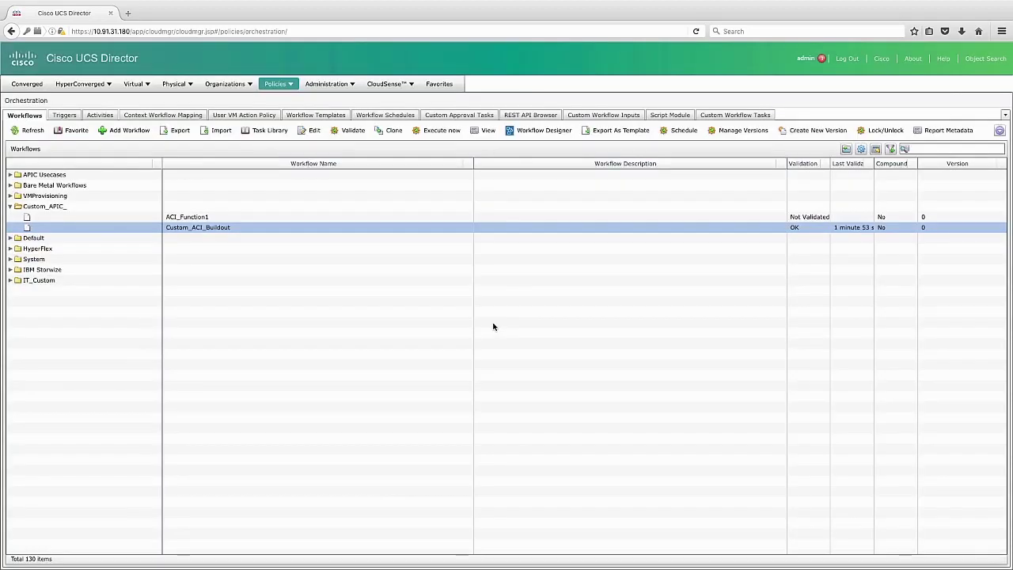
left_click(270, 219)
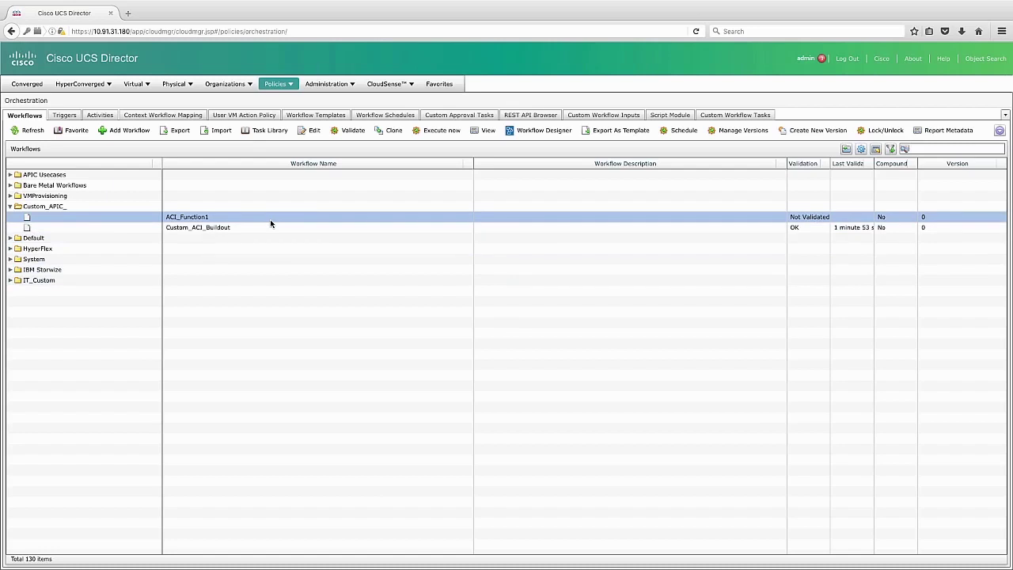